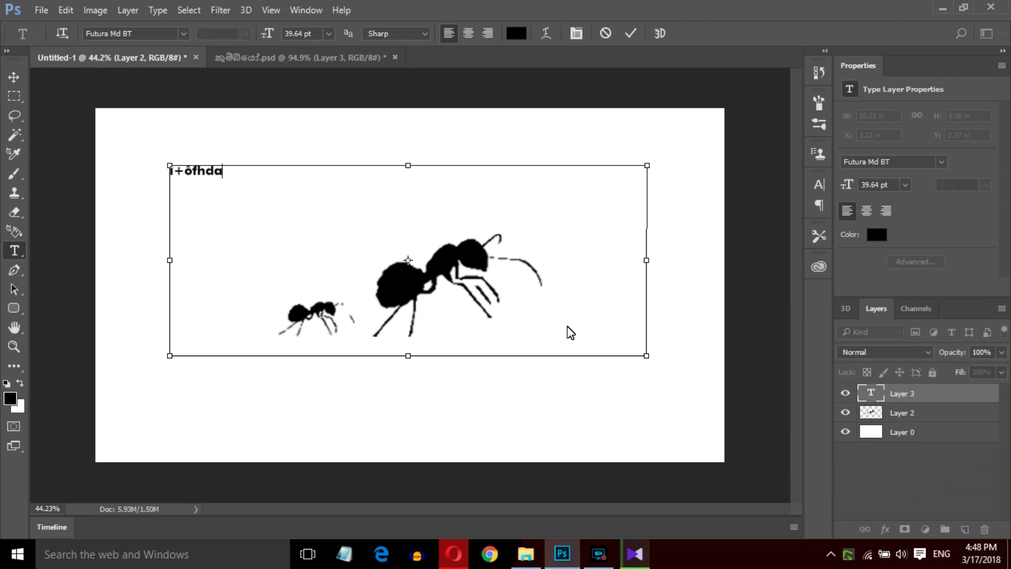
- Set all of the text to the FMGemunu font and enlarge it to 386.64 pt
key(ctrl+a)
click(184, 33)
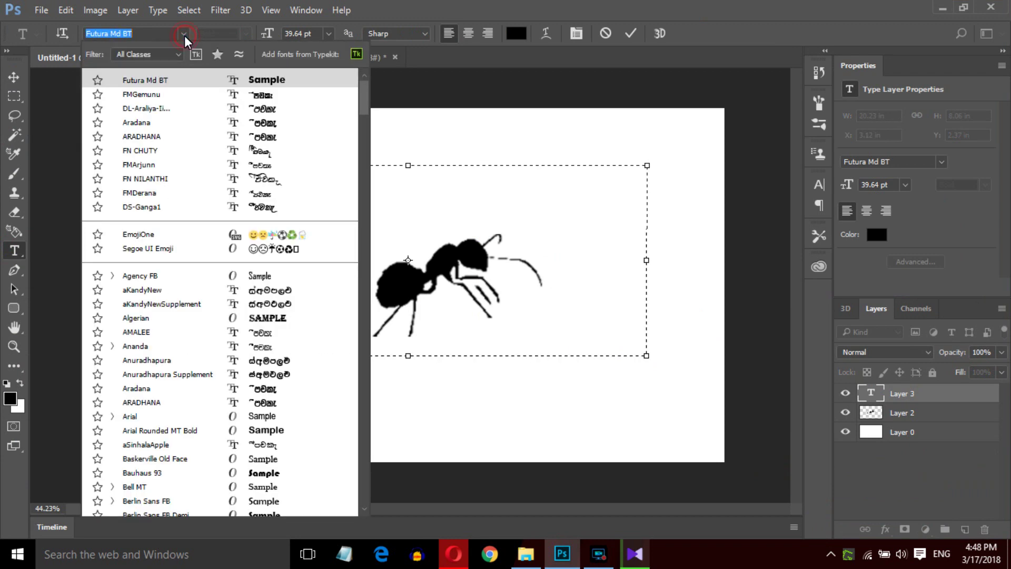
click(243, 94)
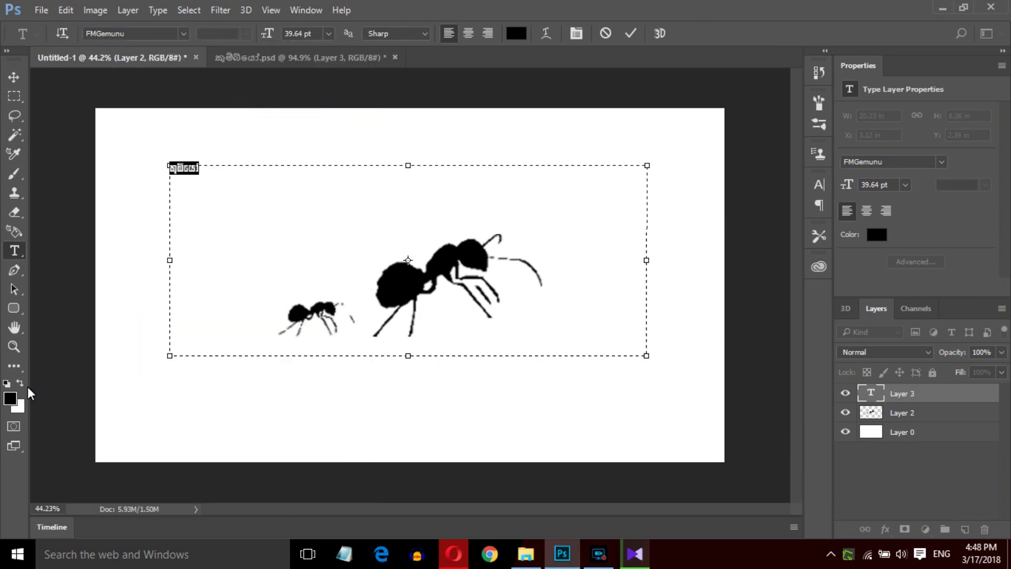
drag(267, 33, 499, 72)
- Move the text to the canvas's lower half and raise the ants above it to about X 9.1 in, Y 3.15 in
click(13, 77)
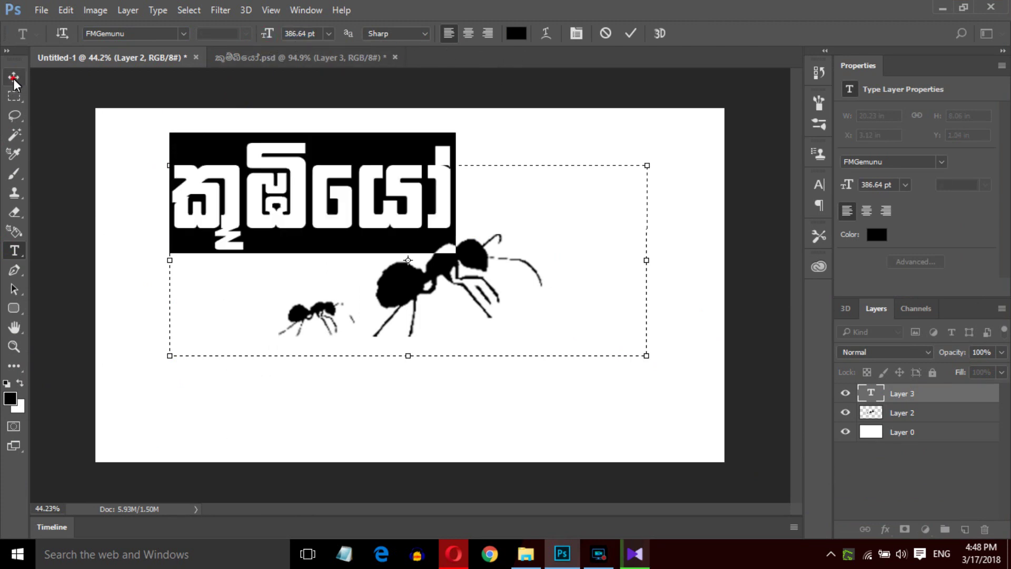
drag(296, 224, 390, 357)
drag(453, 248, 497, 205)
- Increase the font size of the whole title text to 411.64 pt
click(14, 289)
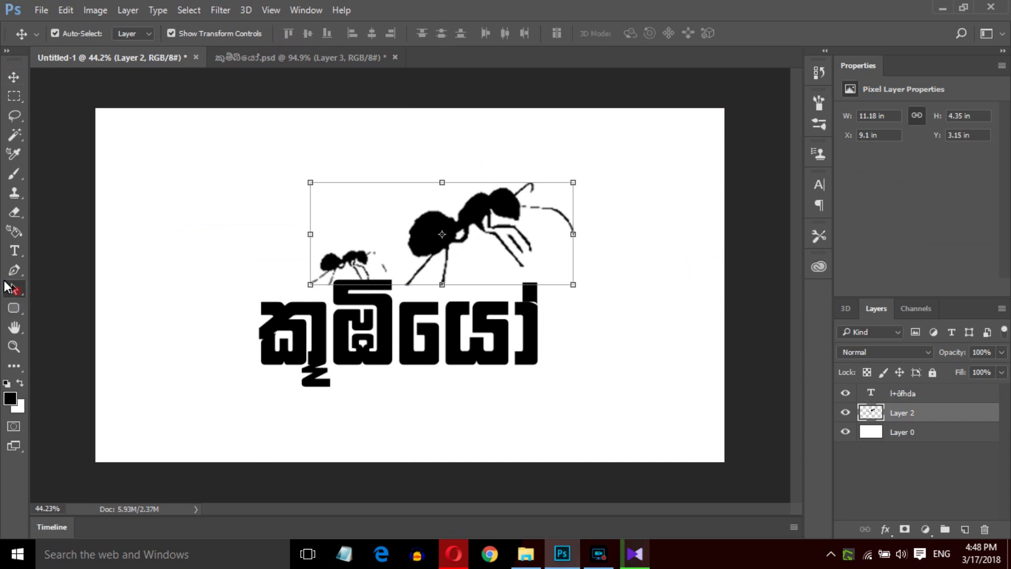
click(19, 255)
click(330, 296)
key(ctrl+a)
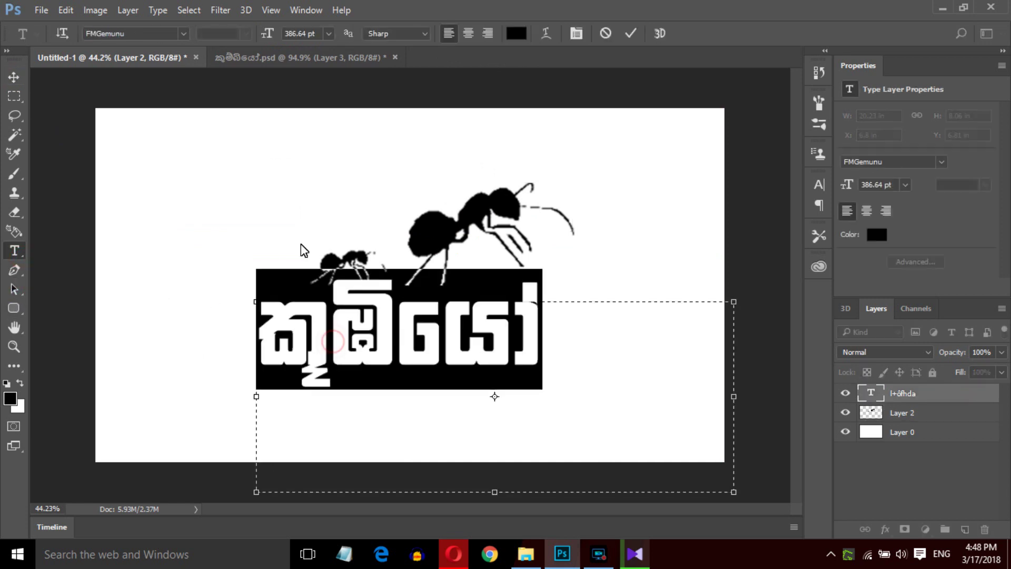
drag(270, 34, 288, 41)
click(13, 346)
drag(261, 339, 249, 339)
click(14, 77)
click(418, 238)
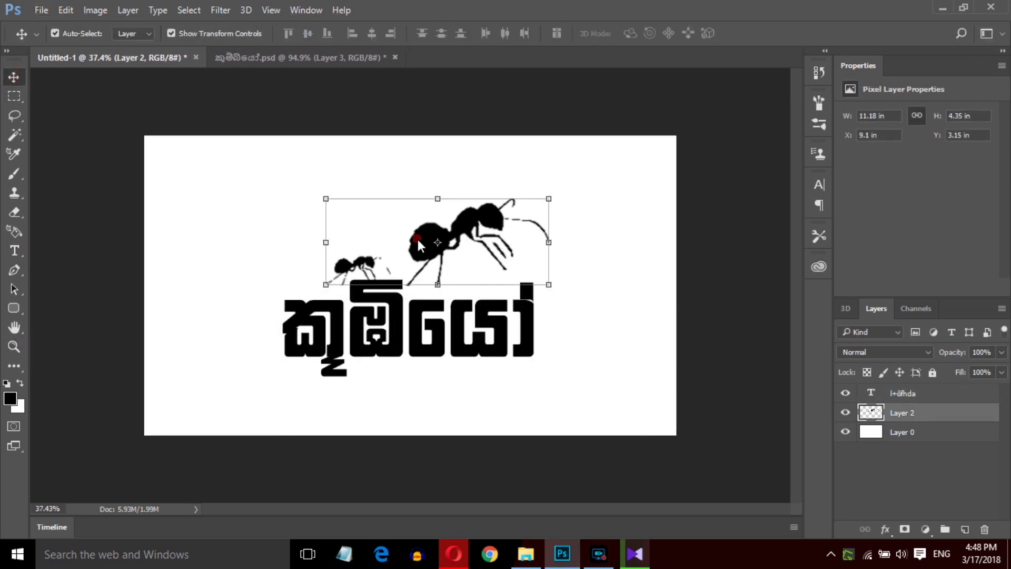
click(17, 252)
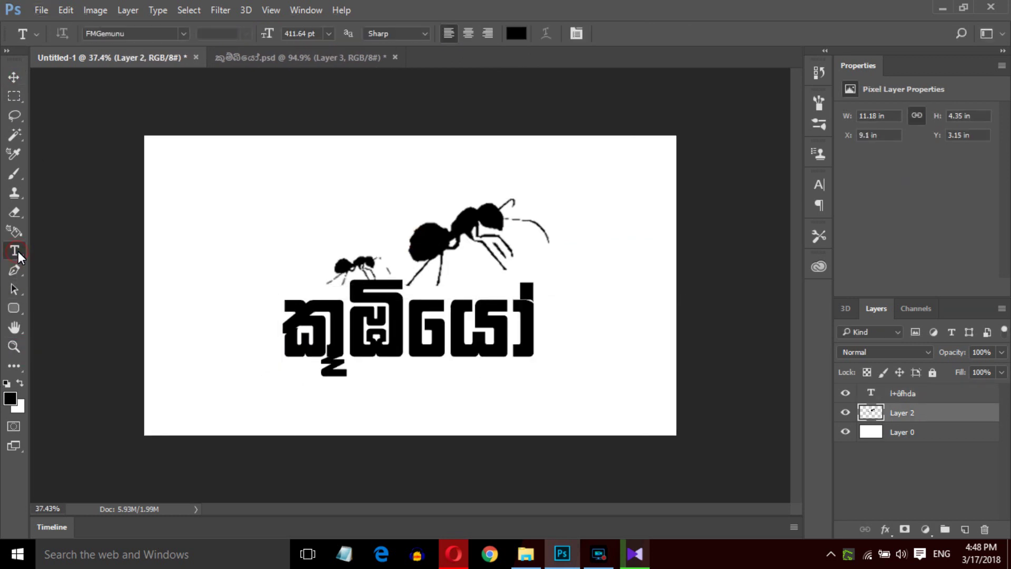
click(915, 437)
click(923, 414)
click(46, 93)
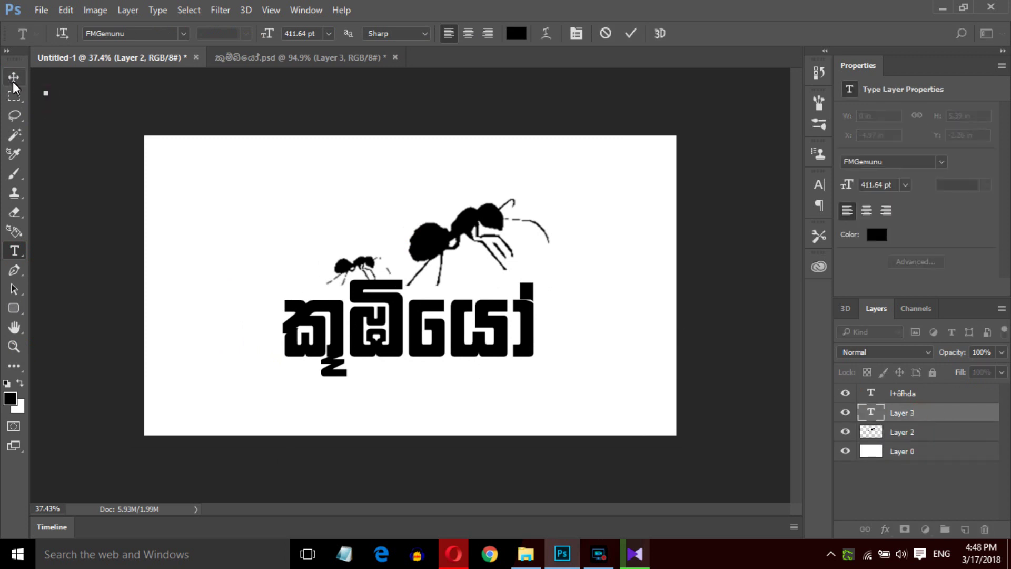
- Fill the background Layer 0 with black and delete the empty text layer Layer 3
click(14, 347)
scroll(410, 285, up, 2)
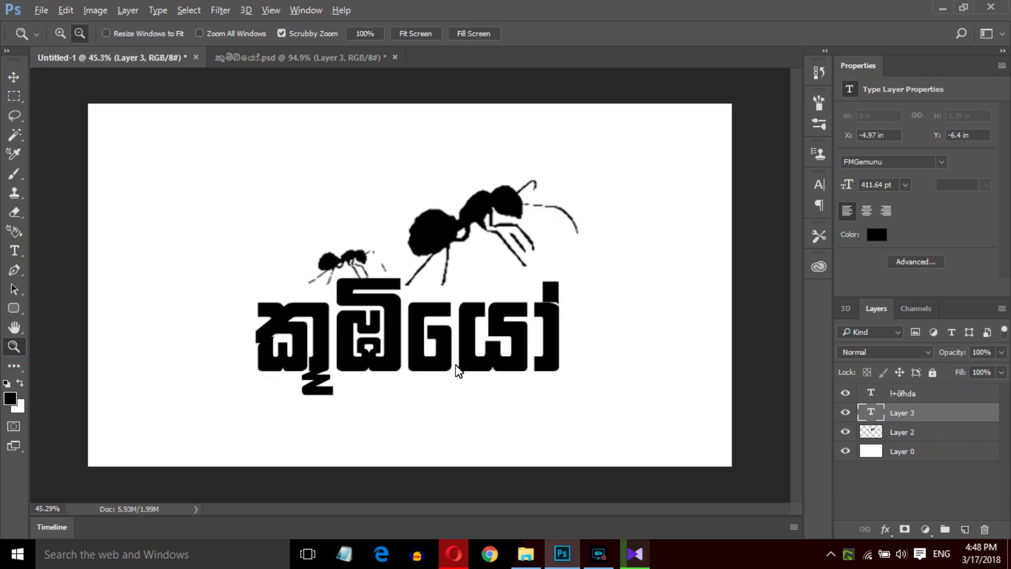
click(889, 456)
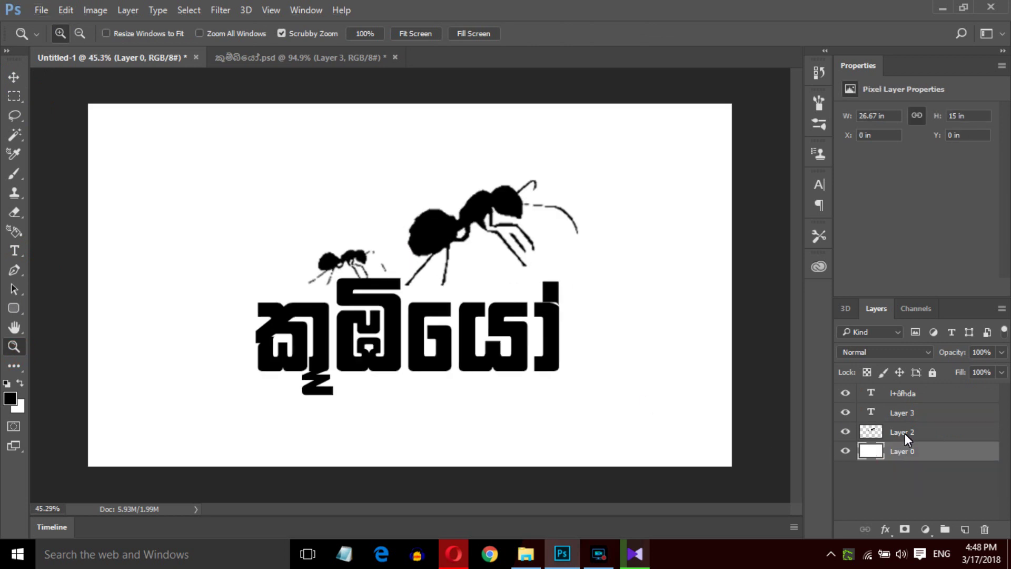
key(alt+BackSpace)
click(916, 414)
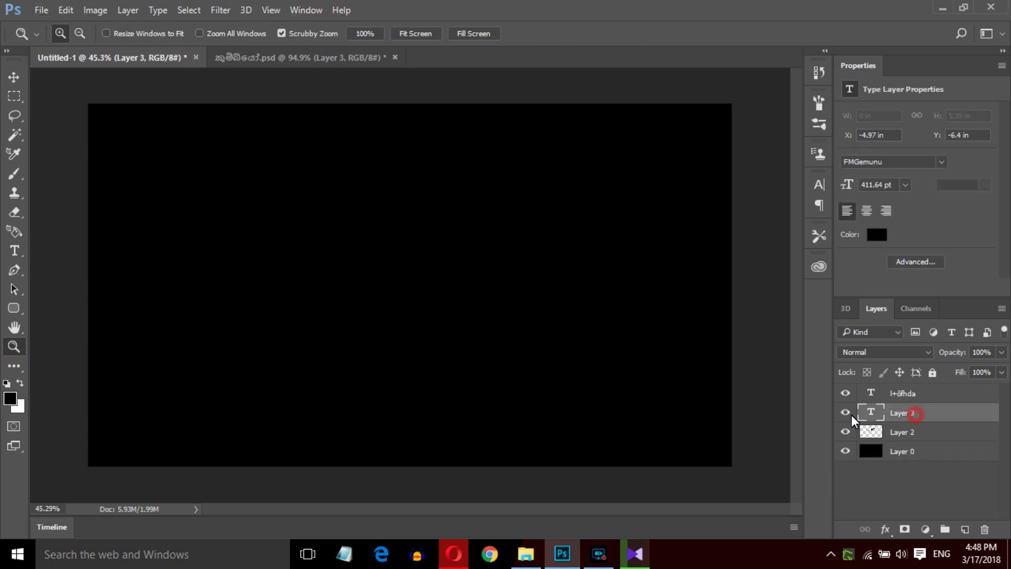
key(Delete)
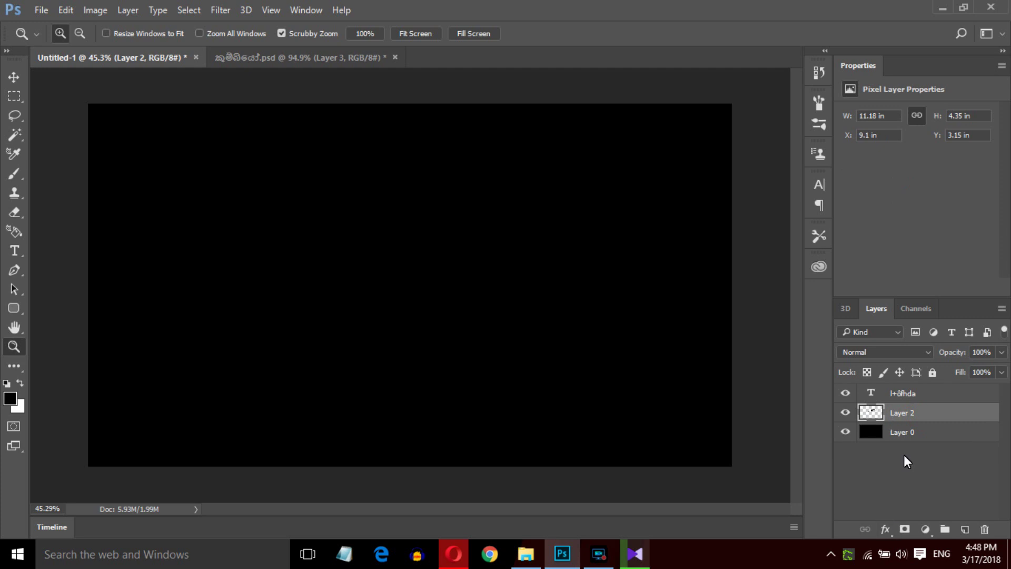
- Add a 14 px white outside stroke to the text layer and move the text up to about X 7.36 in, Y 5.15 in
click(903, 394)
click(885, 528)
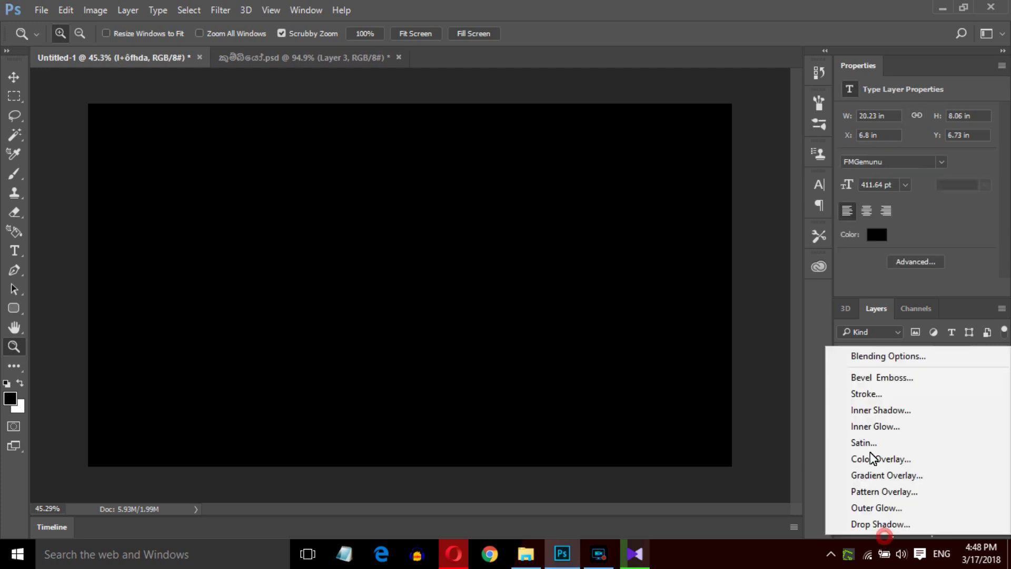
click(879, 394)
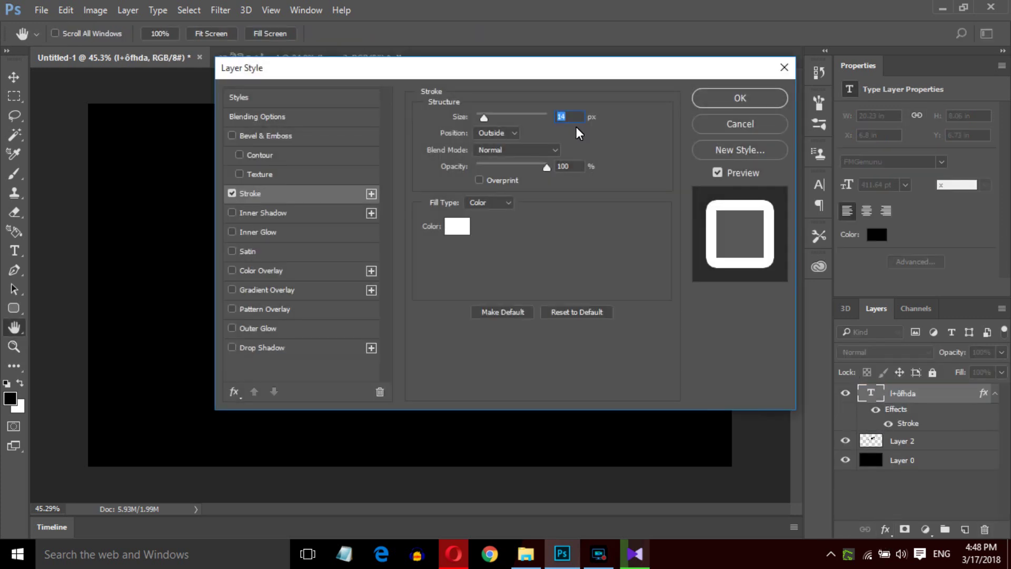
click(740, 100)
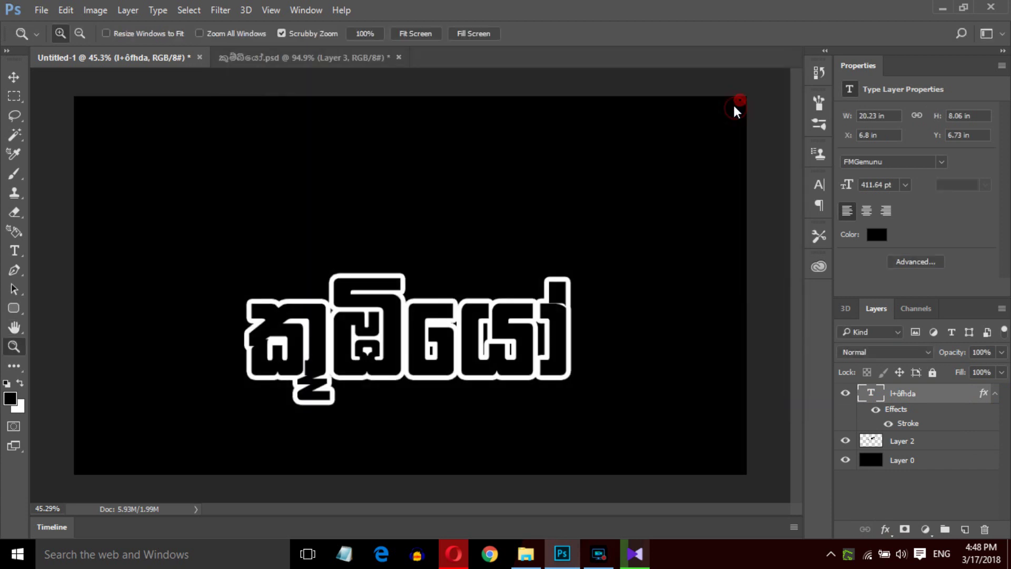
click(14, 77)
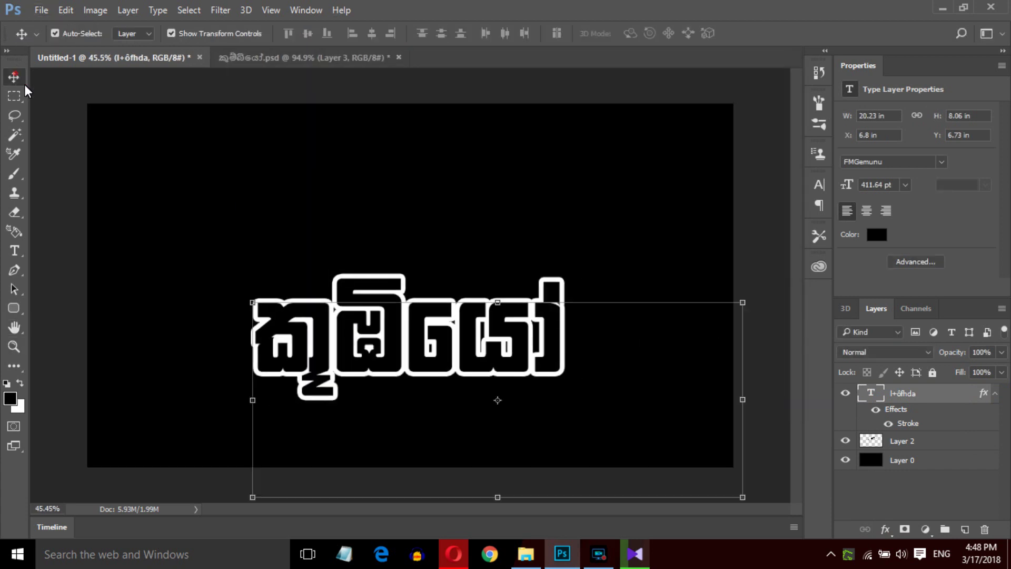
drag(369, 334, 386, 298)
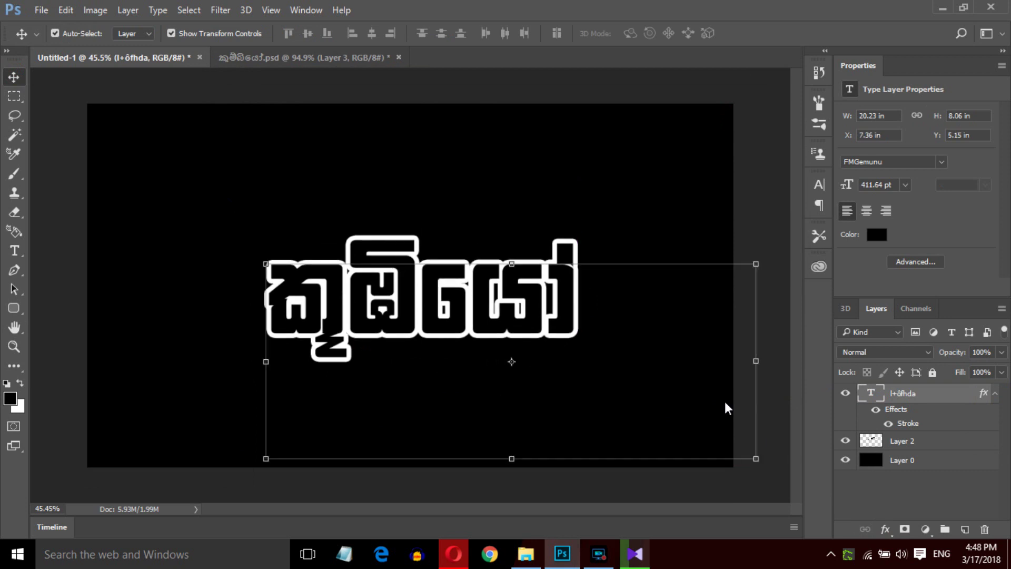
- Add a 14 px white outside stroke to the ants on Layer 2
click(906, 441)
click(886, 528)
click(893, 383)
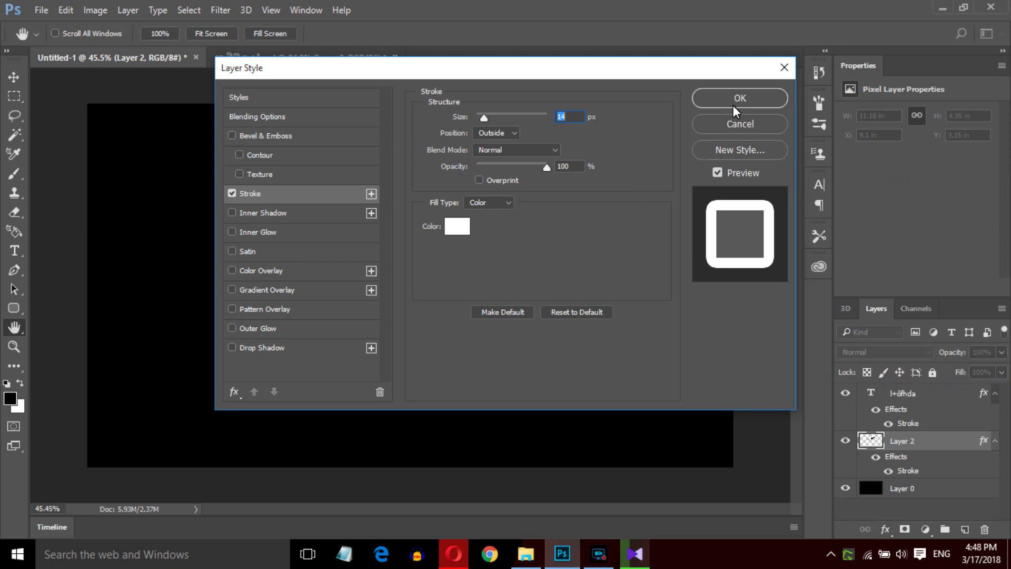
click(739, 101)
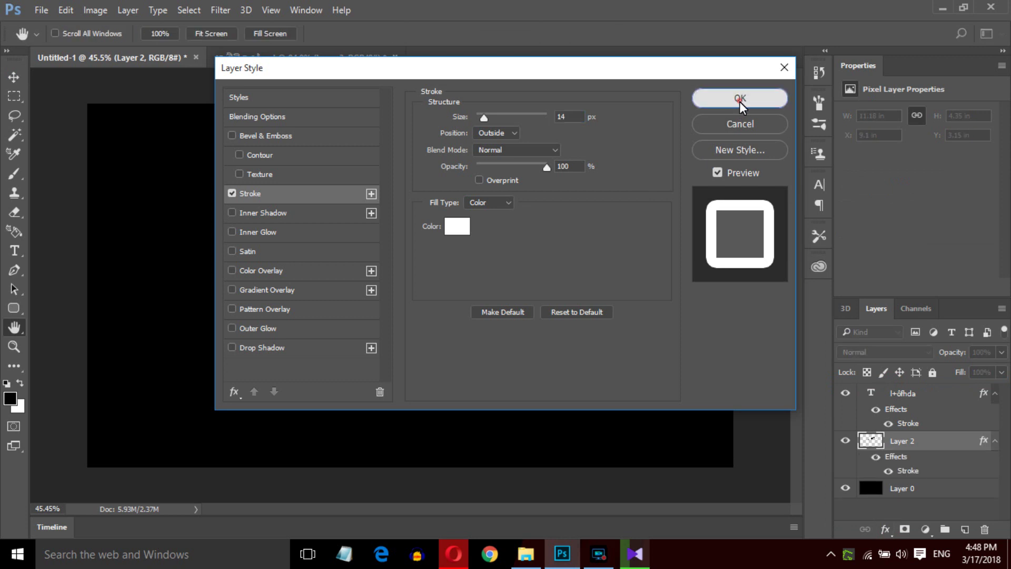
- Scale the ants down to about 4.83 by 1.88 in and place them on top of the last letters of the text
drag(580, 181, 549, 211)
drag(507, 237, 504, 232)
key(Return)
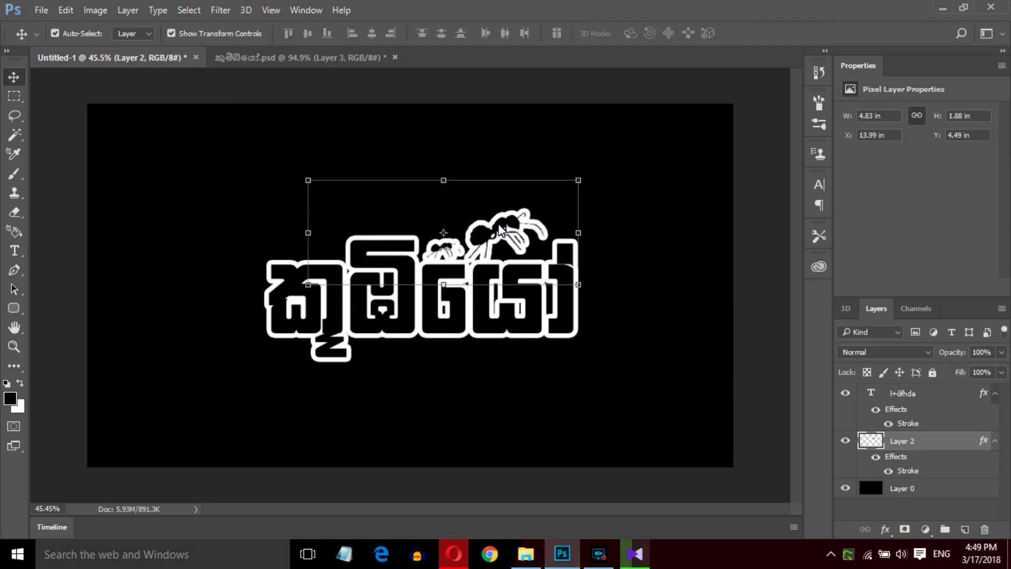
- Invert the black background Layer 0 to white, and invert it back to black
click(14, 346)
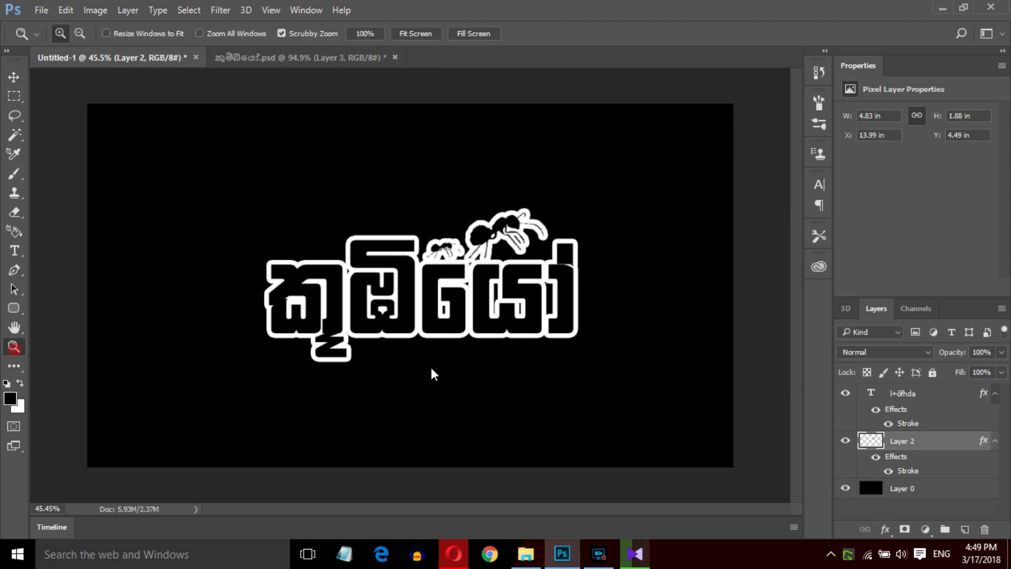
scroll(430, 367, down, 1)
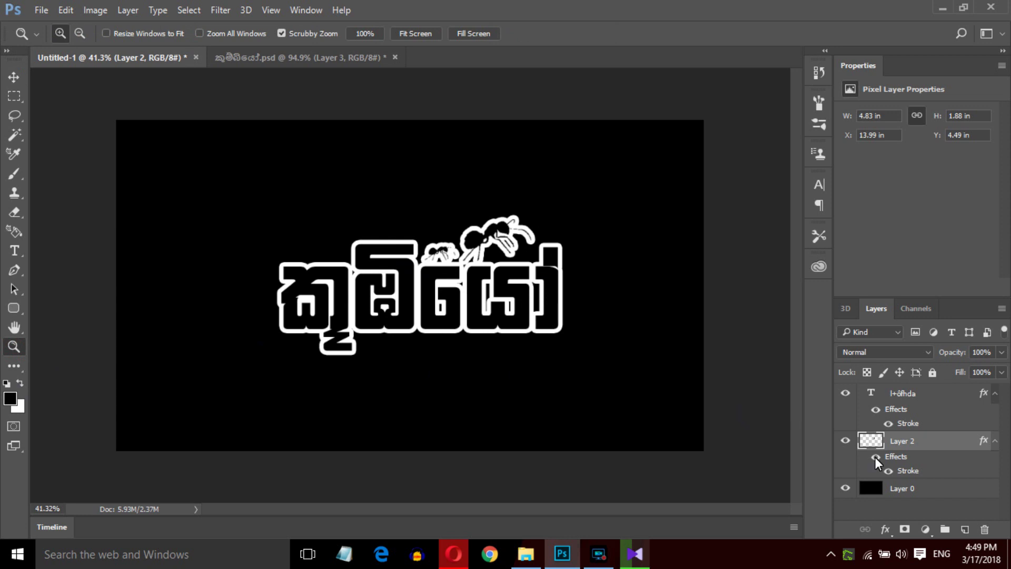
click(869, 486)
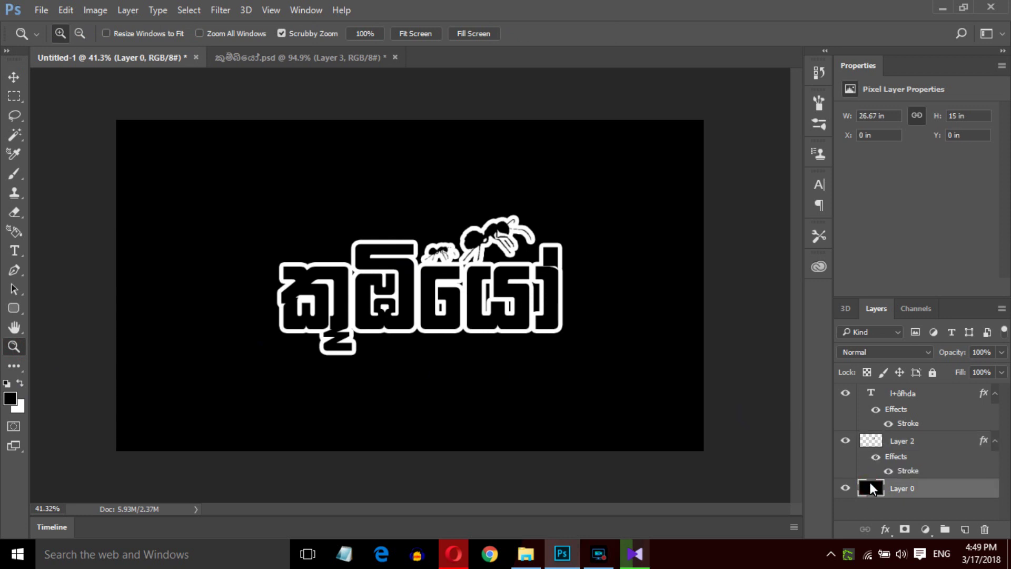
click(914, 436)
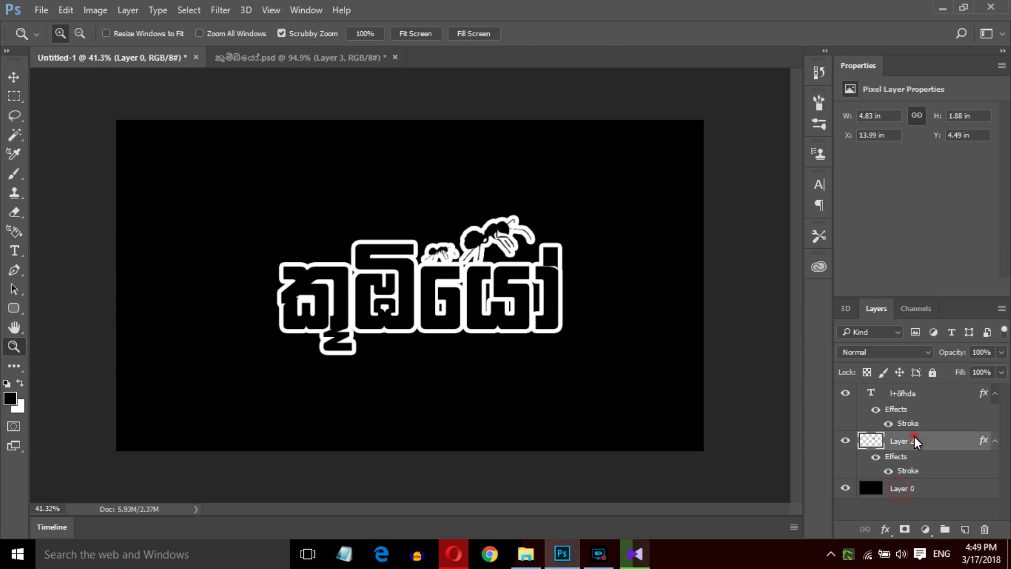
click(887, 488)
key(ctrl+i)
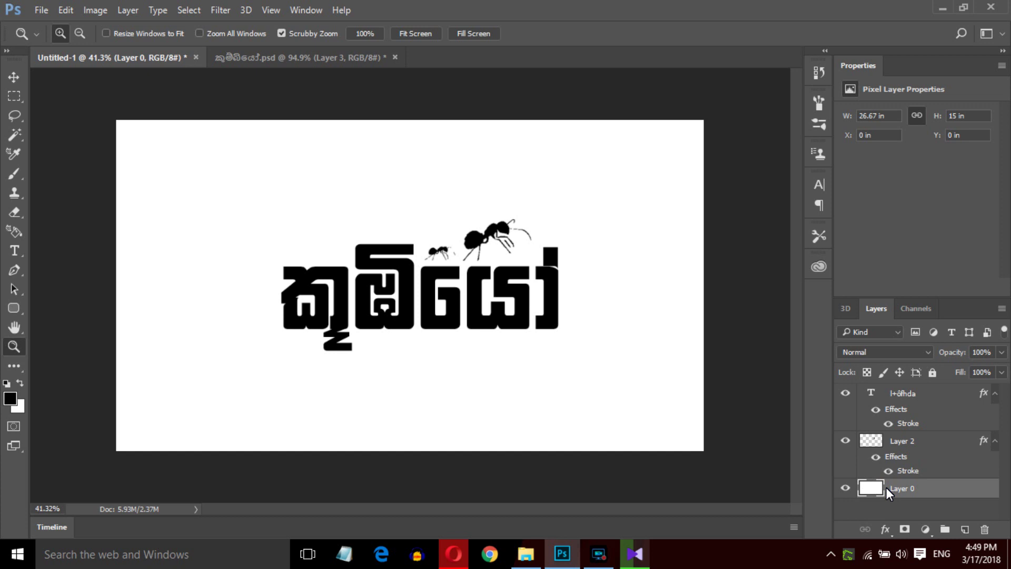
key(ctrl+i)
- Hide the layer effects of the ants and the text, and show both again
click(881, 437)
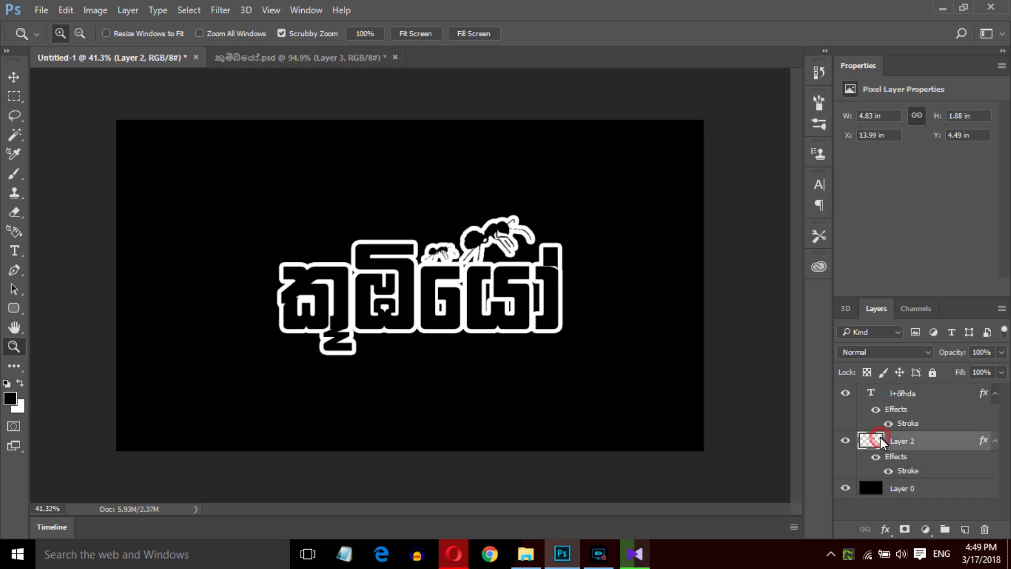
click(878, 456)
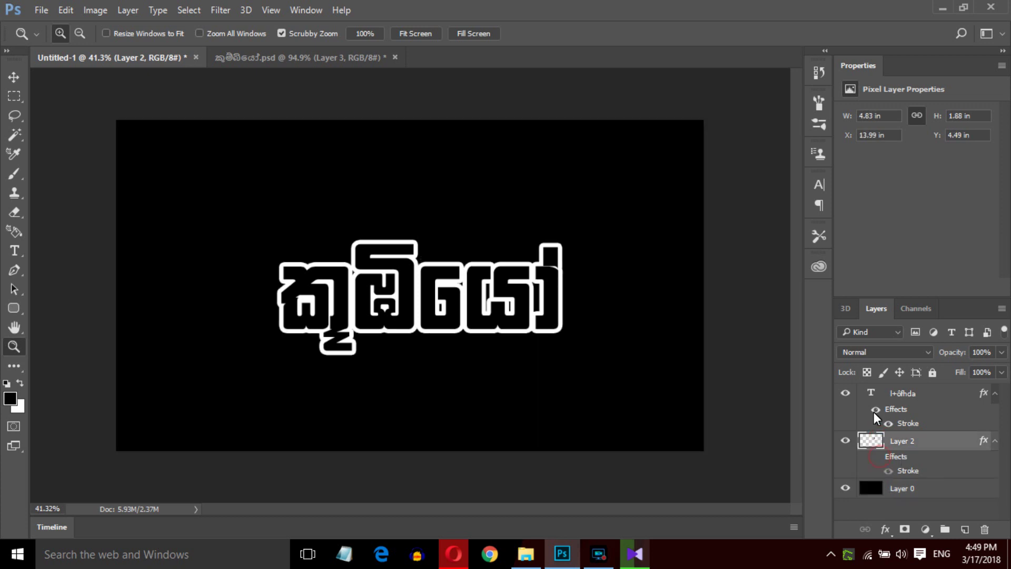
click(875, 410)
click(908, 393)
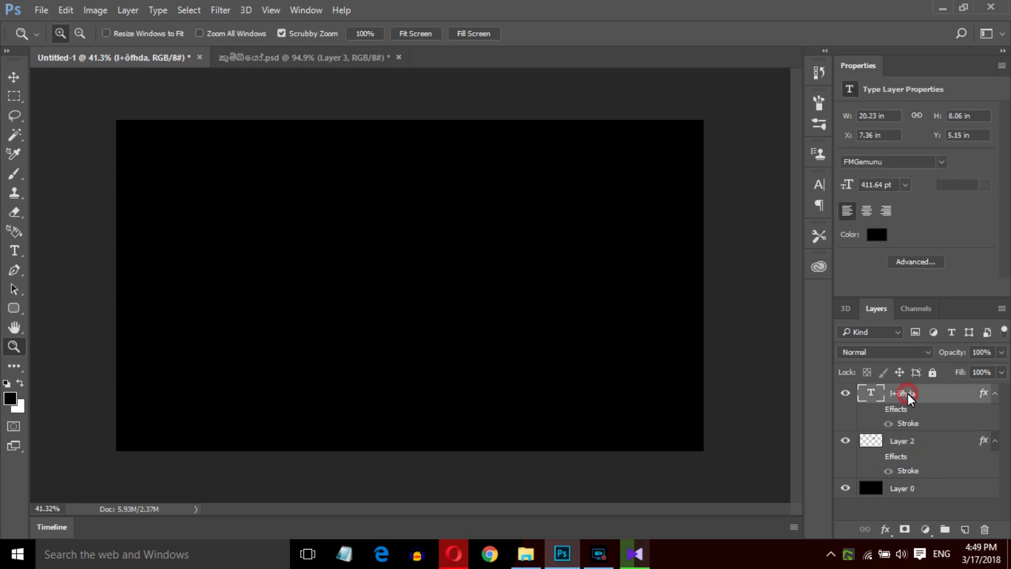
click(875, 410)
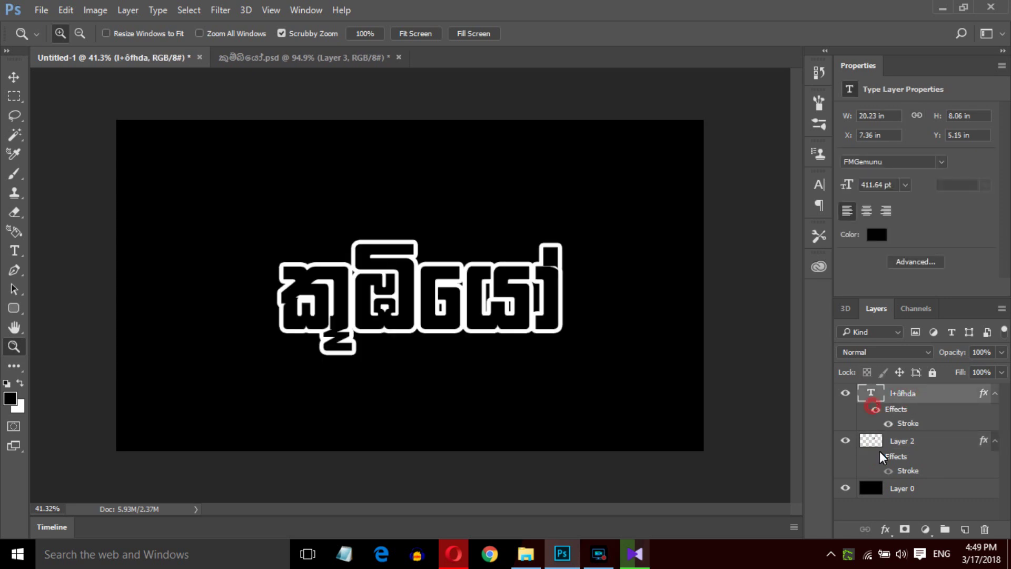
click(875, 456)
- Turn off the Stroke effect in the layer style of the ants on Layer 2
click(869, 441)
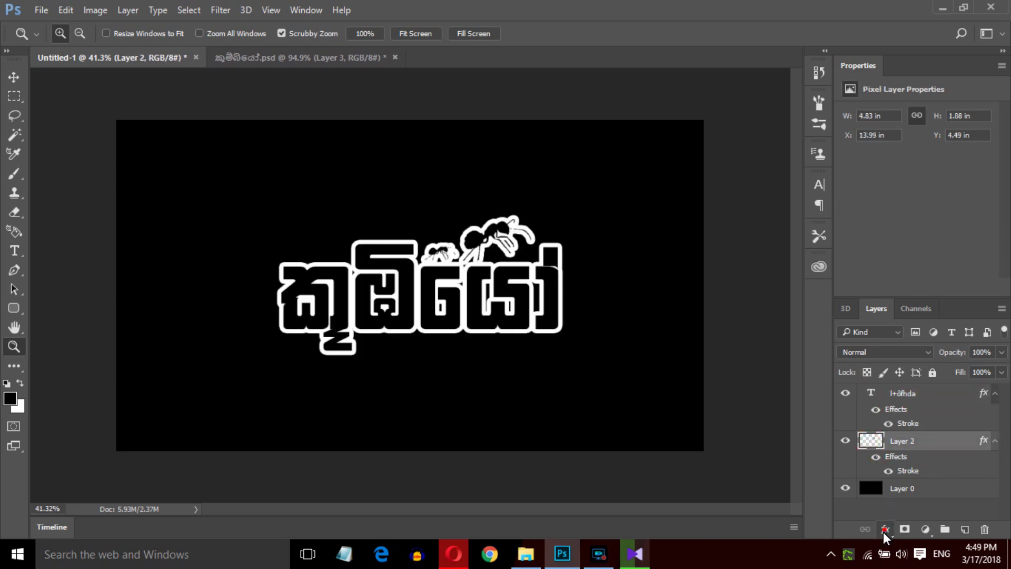
click(885, 529)
click(841, 385)
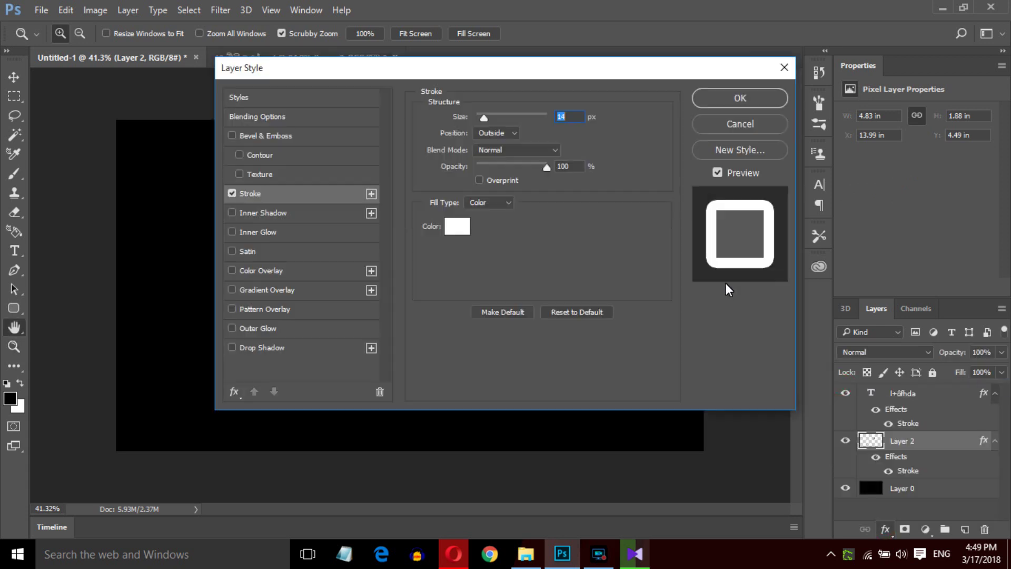
click(232, 194)
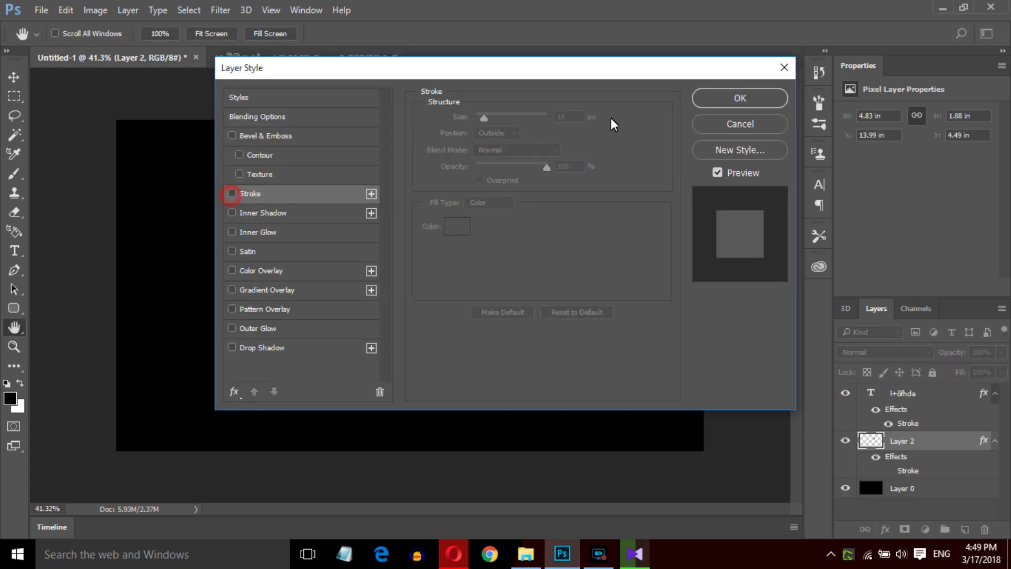
click(716, 98)
- Turn off the Stroke effect in the layer style of the Sinhala text layer
click(881, 403)
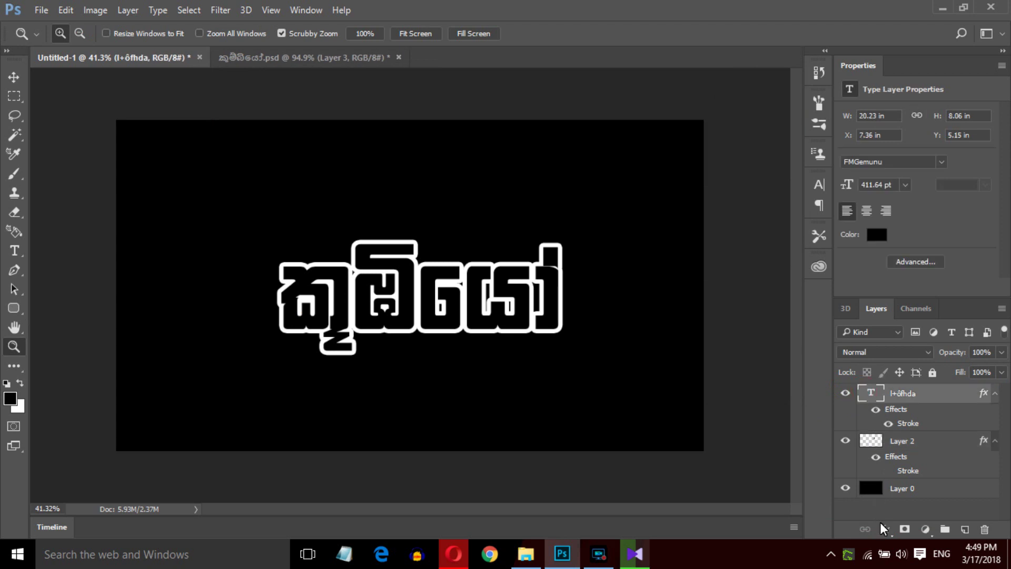
click(885, 529)
click(841, 392)
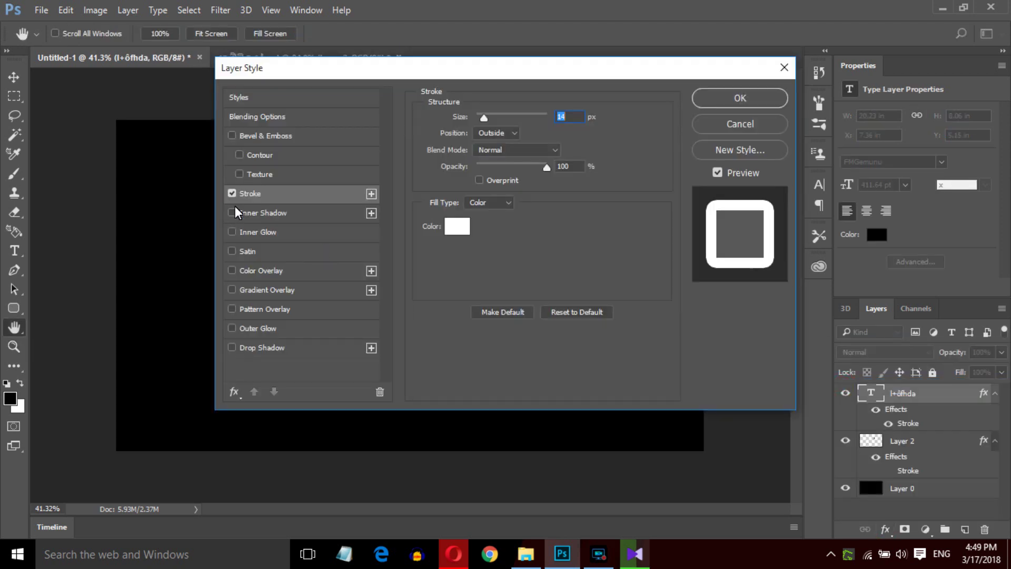
click(231, 193)
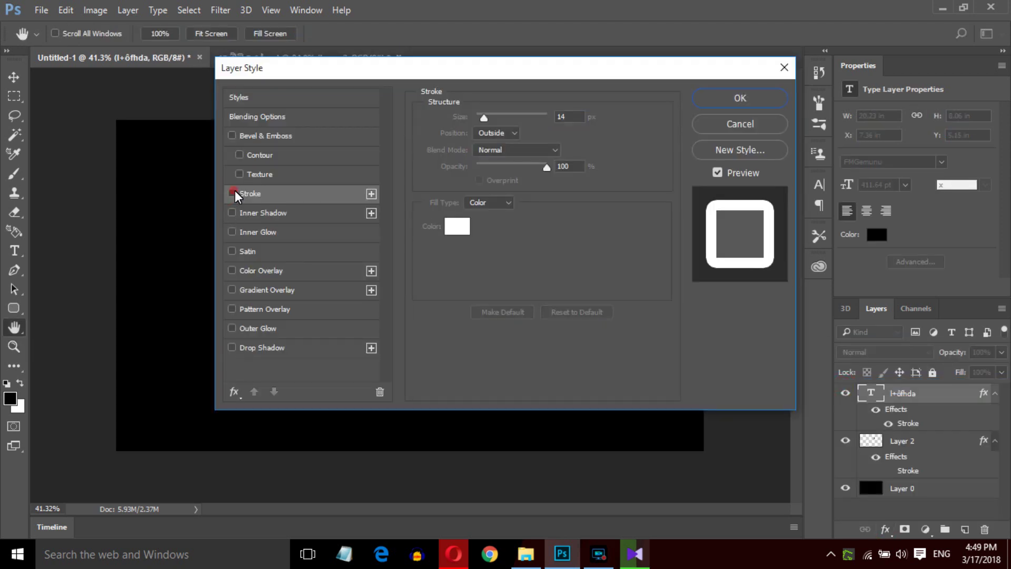
click(740, 98)
key(z)
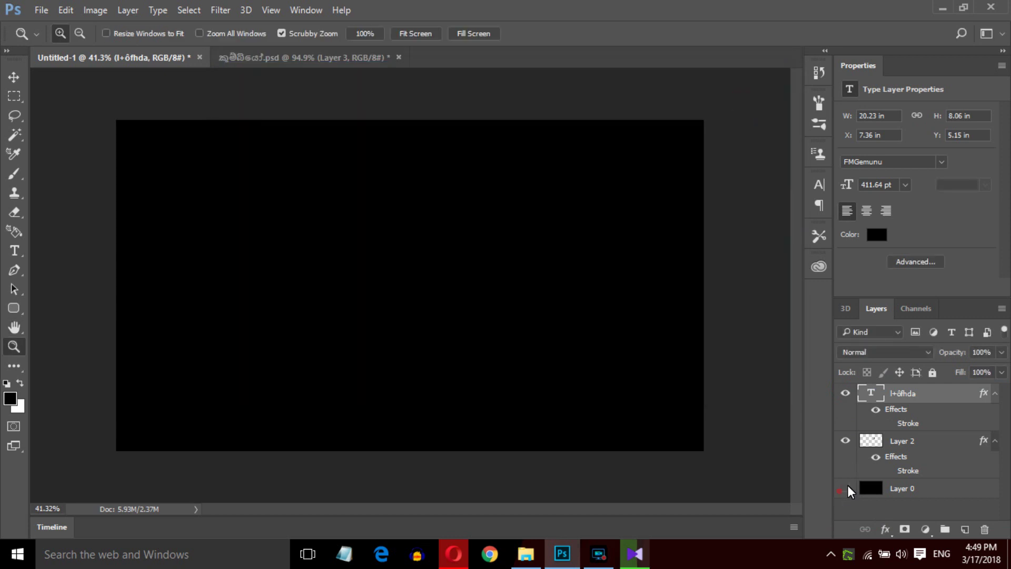
- Hide the black background Layer 0
click(846, 488)
click(590, 373)
key(ctrl+0)
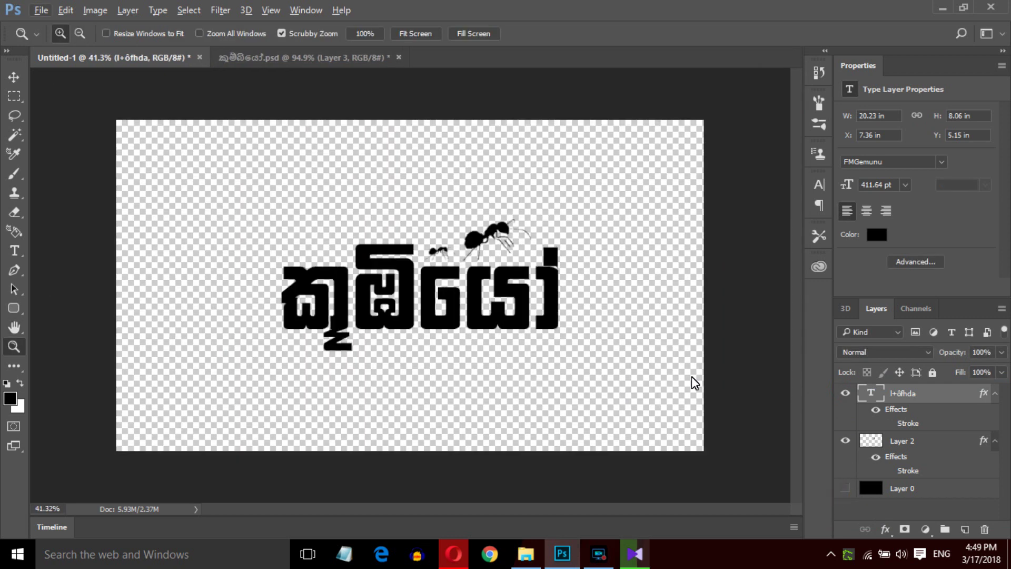
- Create a new 3D extrusion from the ants on Layer 2
click(870, 441)
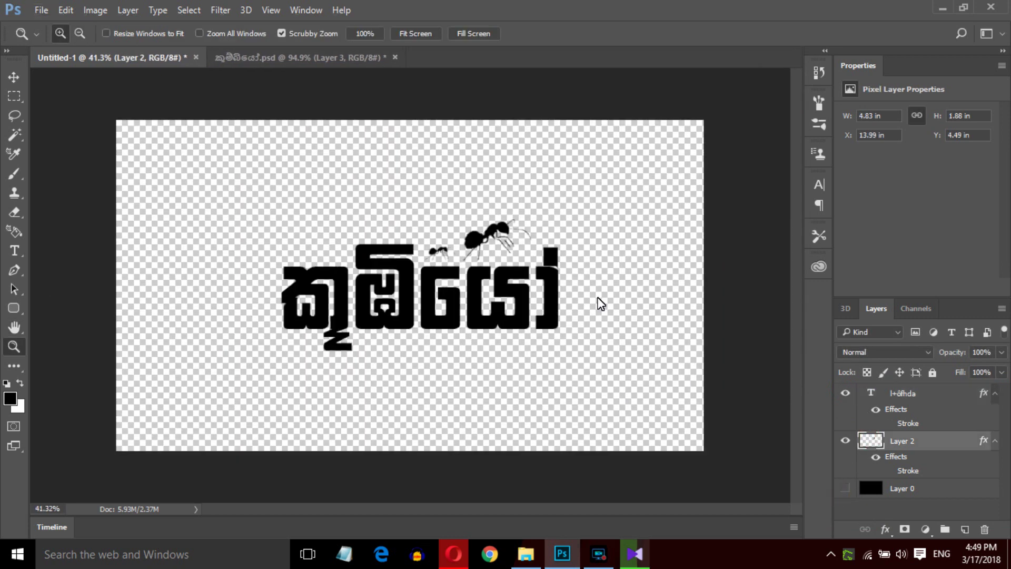
click(246, 10)
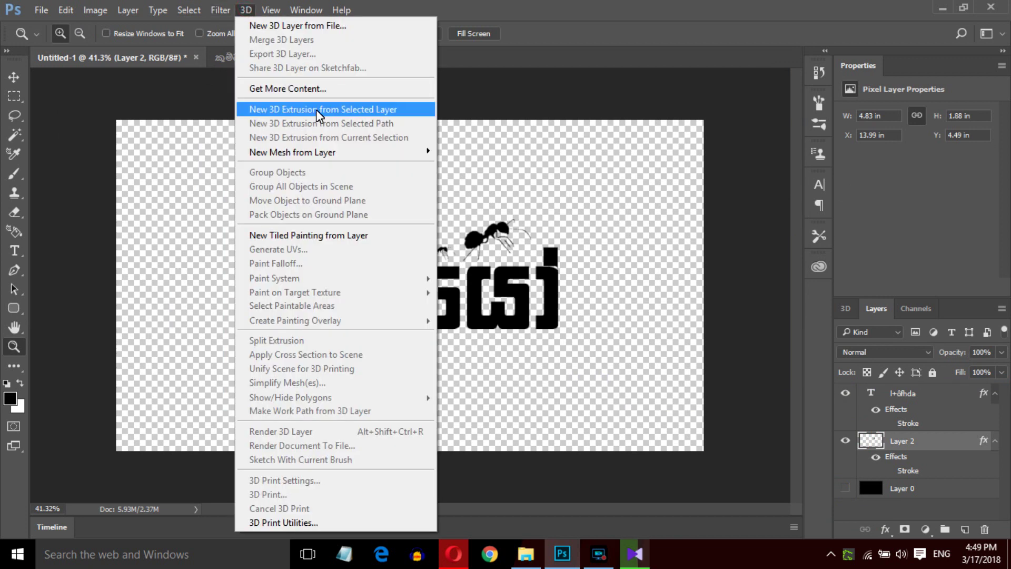
click(316, 109)
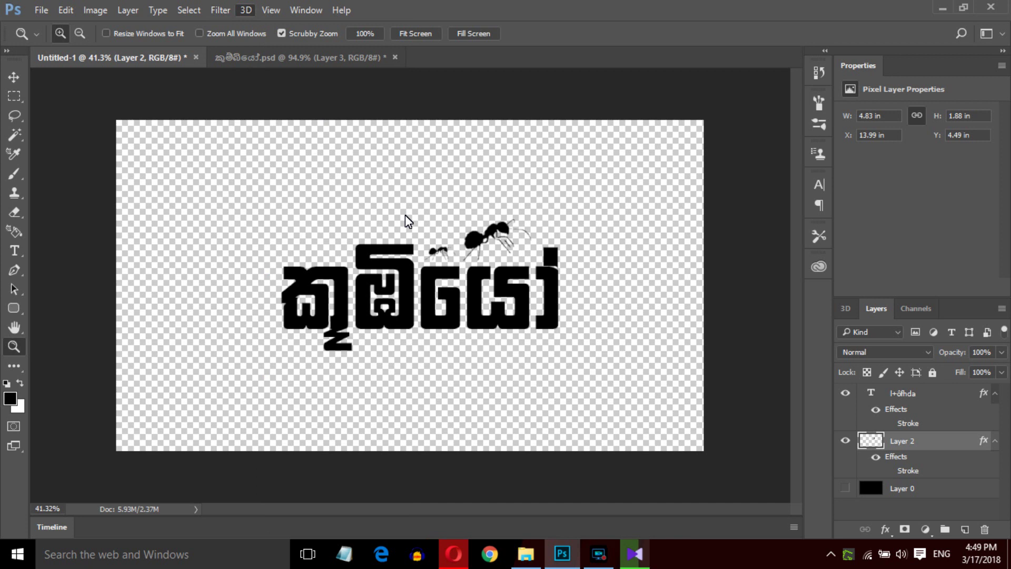
key(v)
key(ctrl+t)
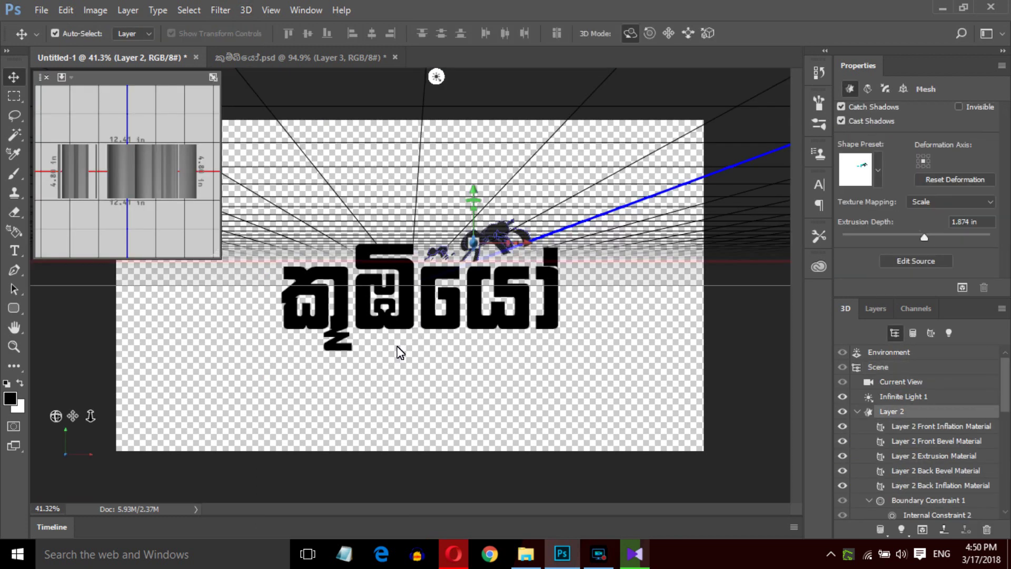
- Set the extrusion depth of the ants' 3D mesh to 1.562 in
click(21, 350)
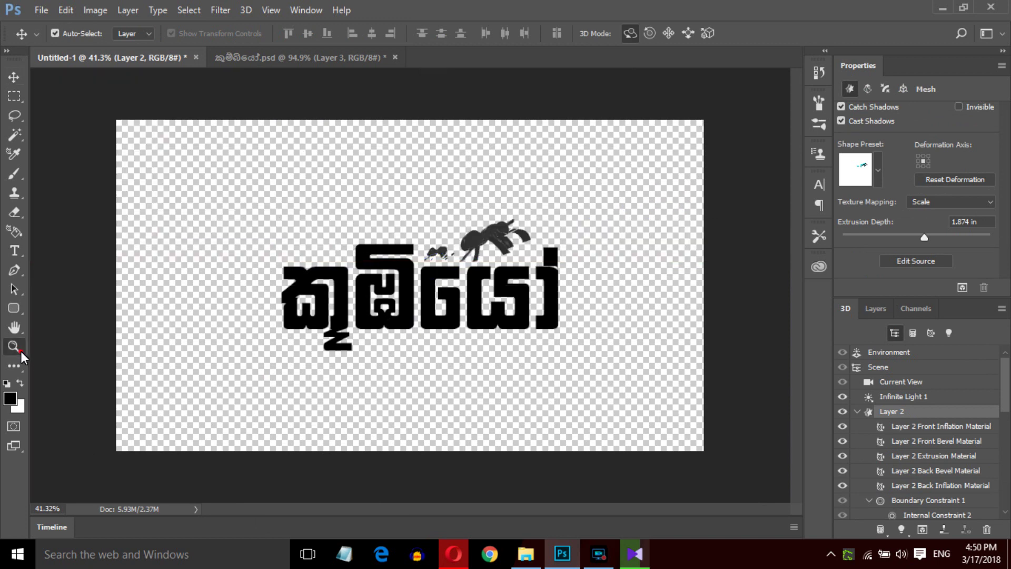
drag(445, 282, 446, 281)
click(446, 281)
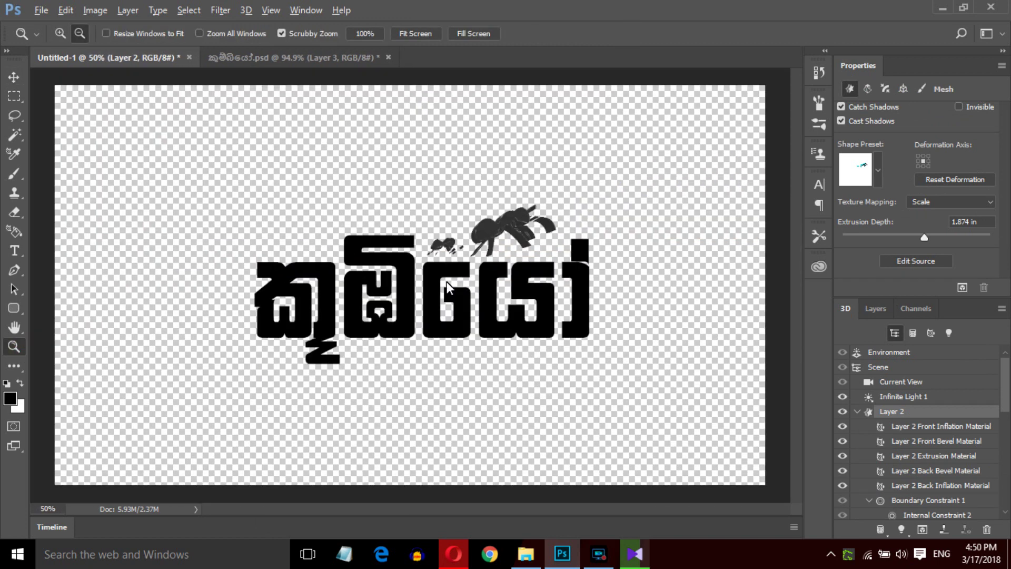
click(14, 78)
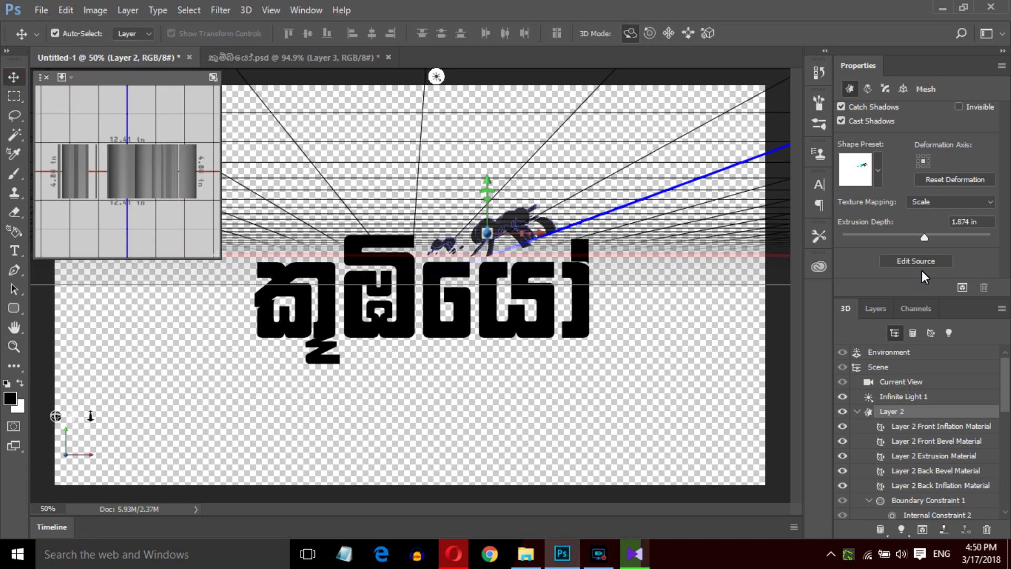
mouse_move(925, 239)
mouse_down()
mouse_move(940, 236)
mouse_move(924, 239)
mouse_up()
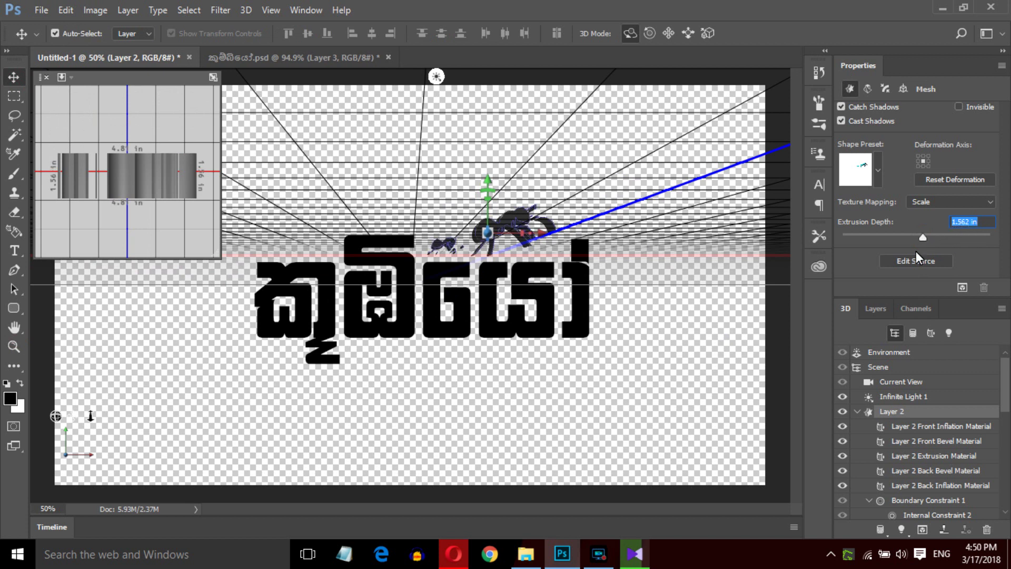
- Create a new 3D extrusion from the Sinhala text layer and set its extrusion depth to 6.018 in
click(876, 310)
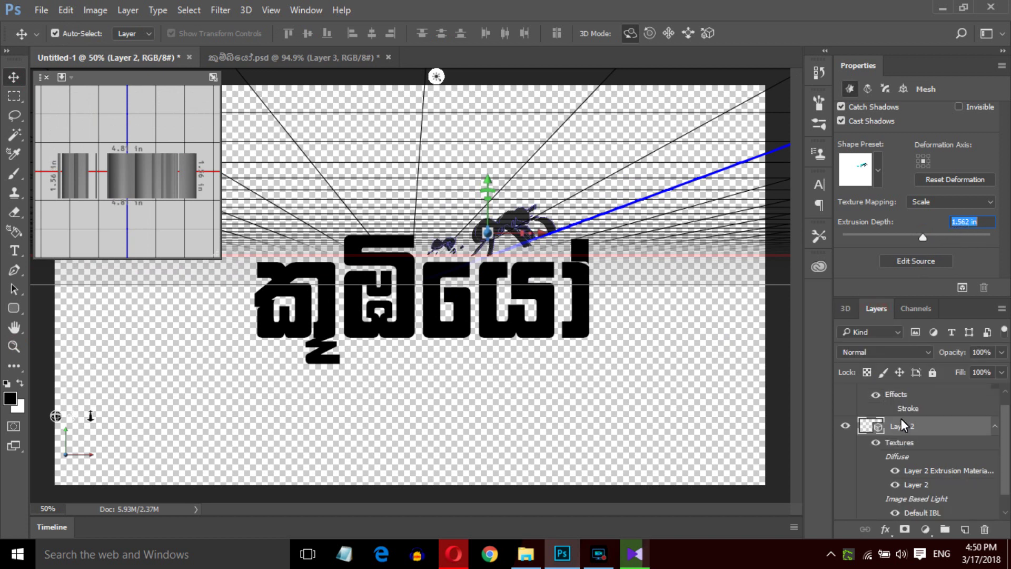
scroll(902, 422, down, 1)
scroll(902, 418, up, 2)
click(908, 396)
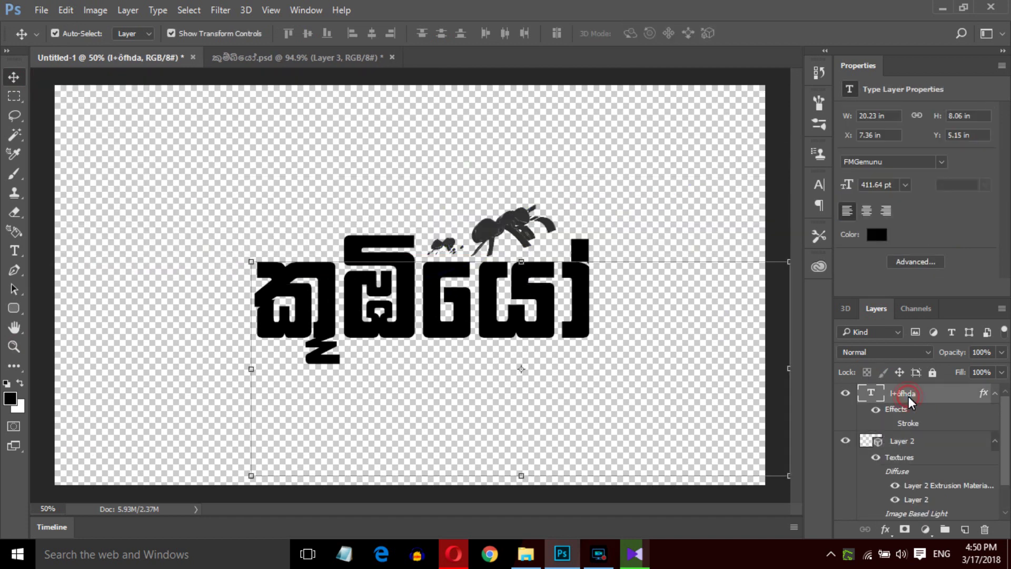
click(246, 10)
click(302, 106)
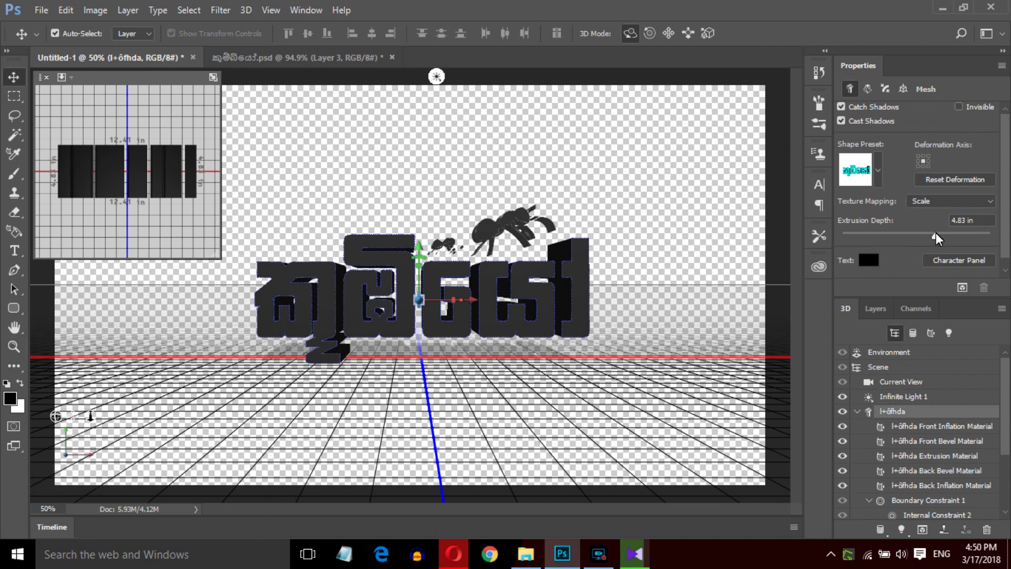
drag(940, 238, 942, 240)
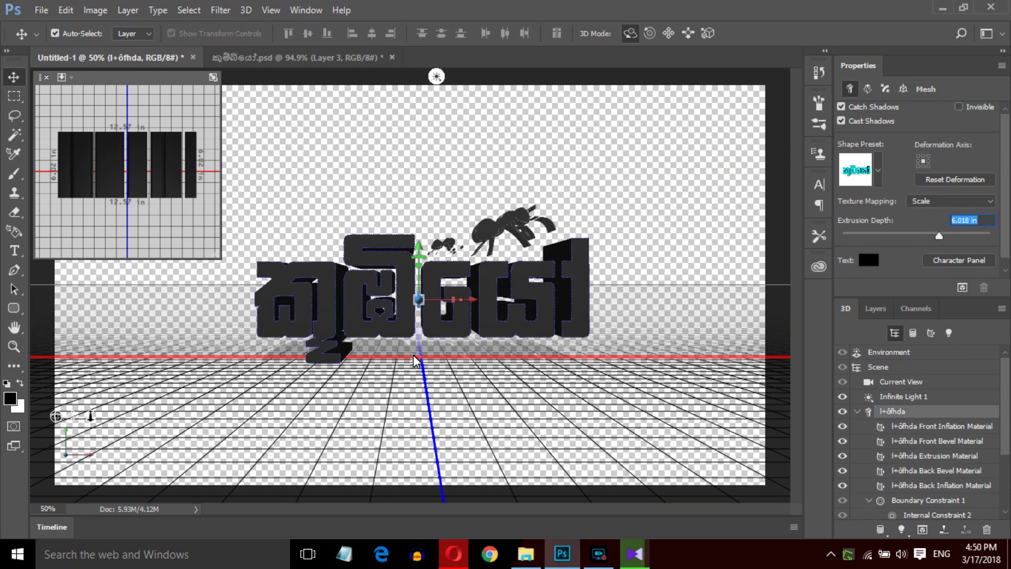
- Darken the specular colour of the text's Front Inflation Material by 3 stops to 0.0250 for R, G and B
click(926, 429)
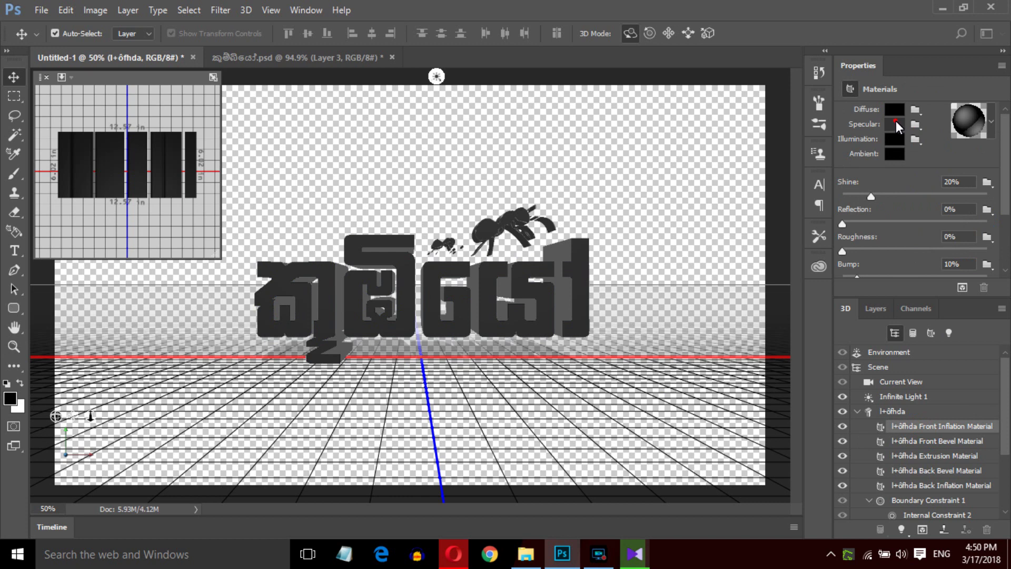
click(896, 122)
click(532, 167)
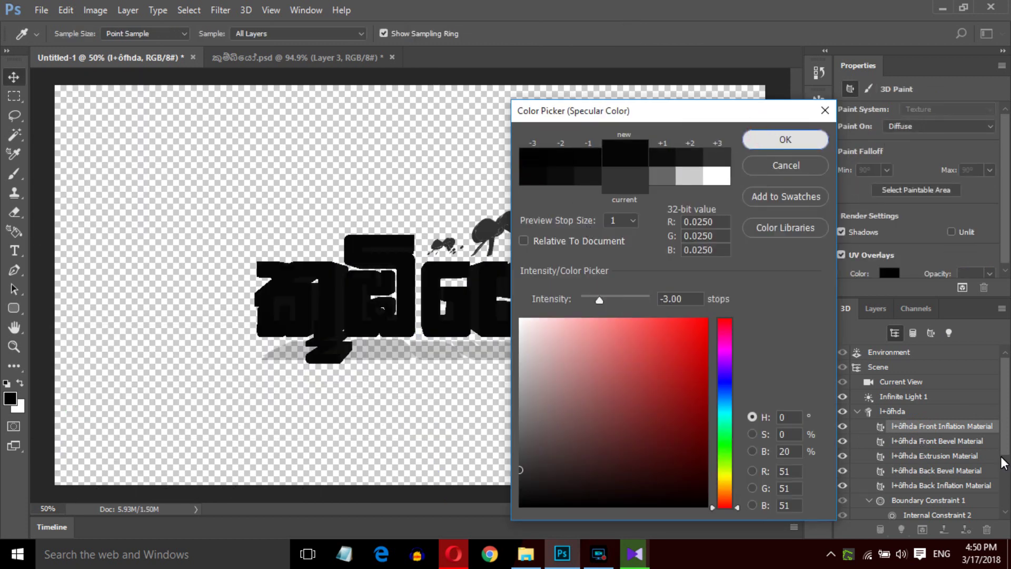
key(Escape)
- Set the specular colour of the text's Extrusion Material to white (255, 255, 255)
click(938, 456)
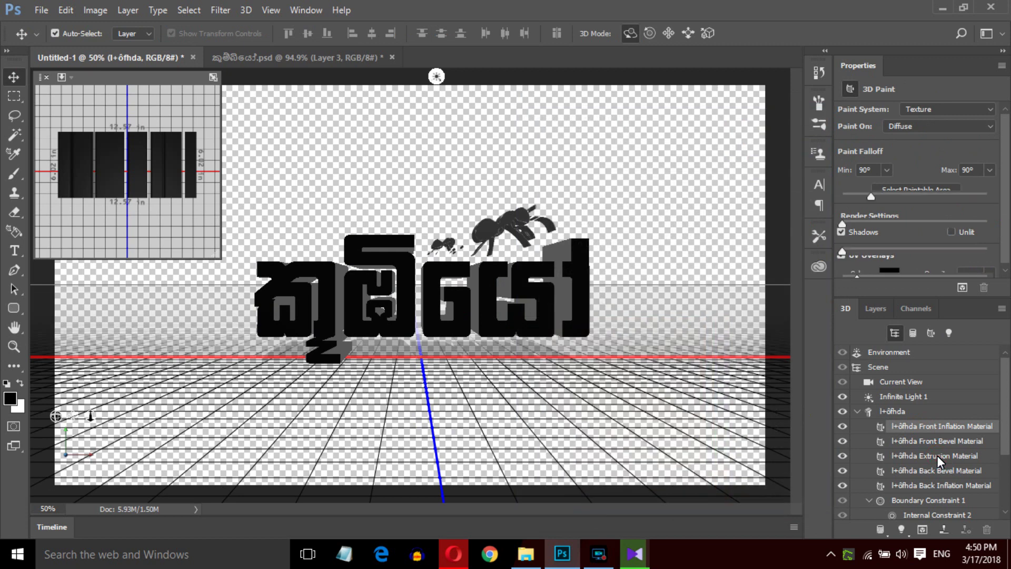
click(894, 124)
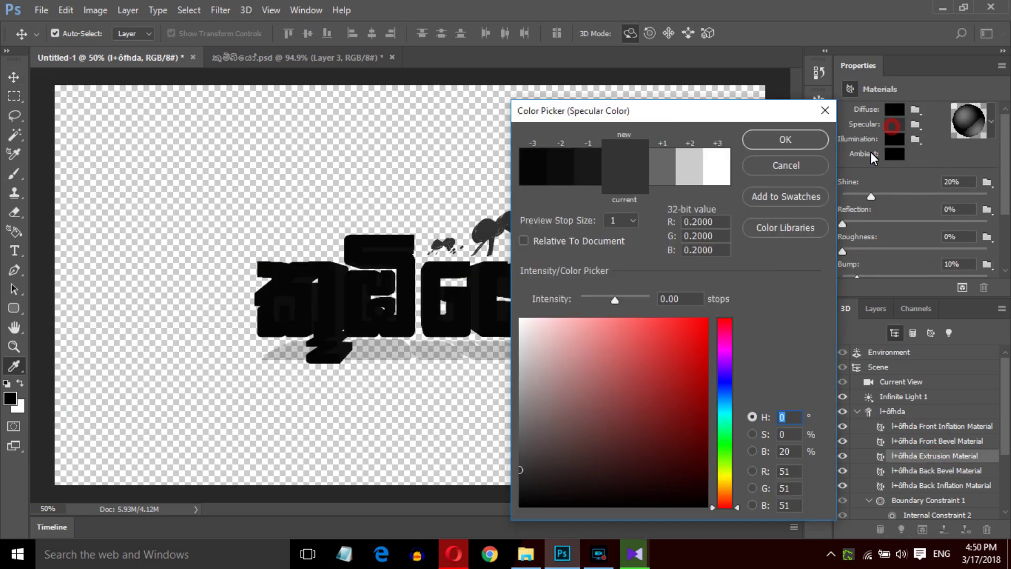
click(497, 314)
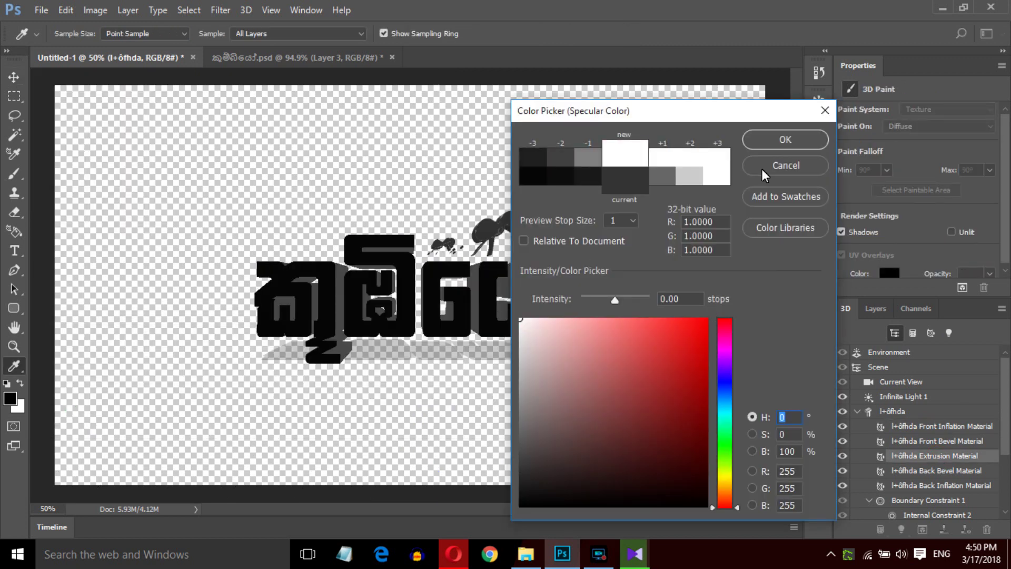
click(779, 146)
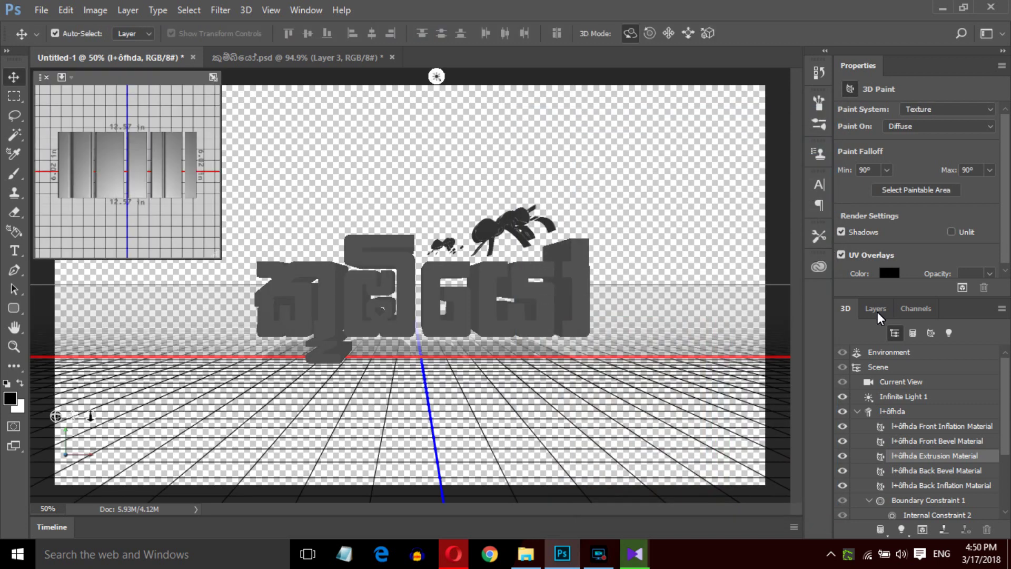
- Select the ants' 3D Layer 2 and open its Front Inflation Material for editing
click(876, 309)
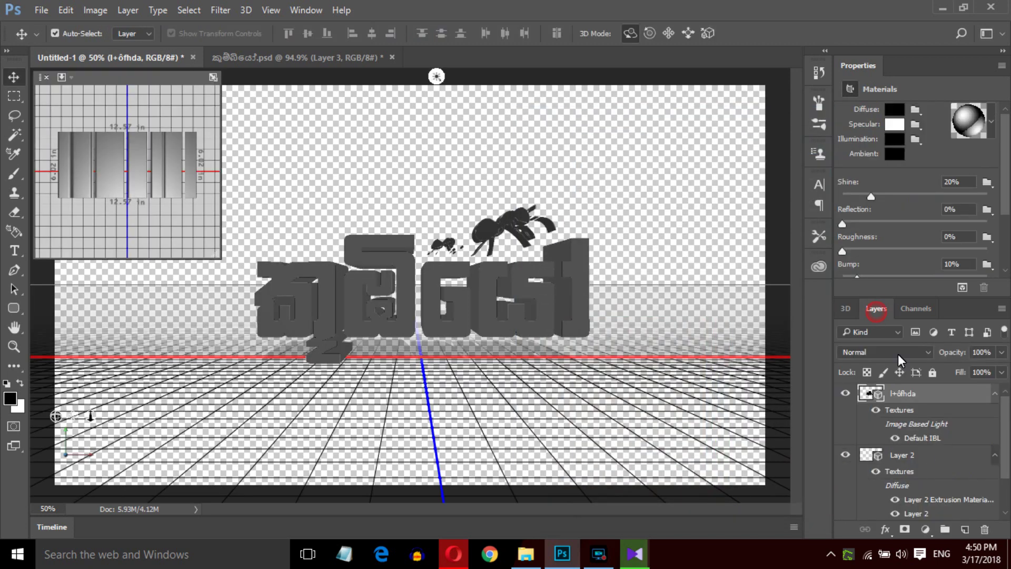
click(903, 457)
click(846, 309)
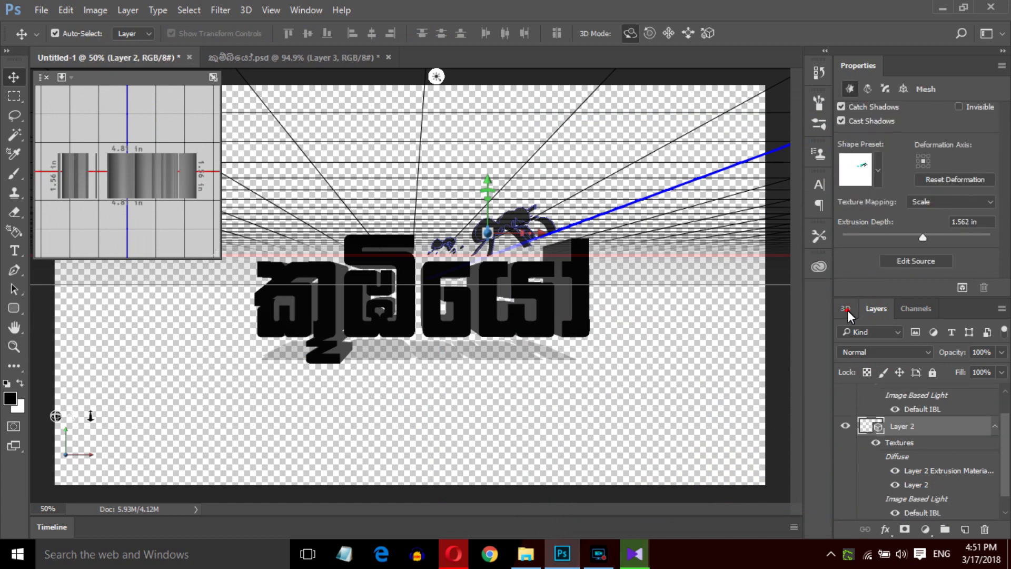
click(911, 426)
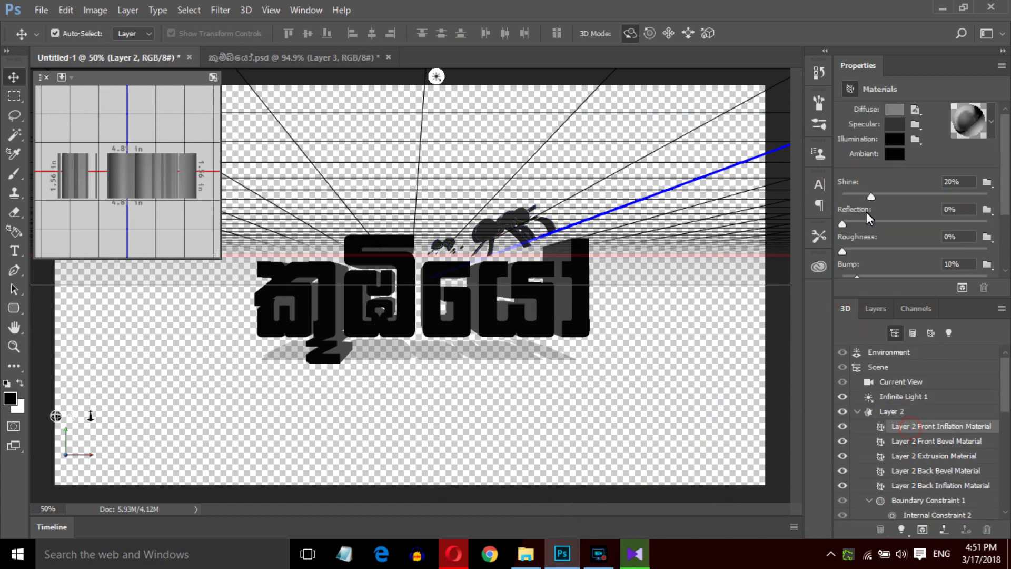
click(896, 111)
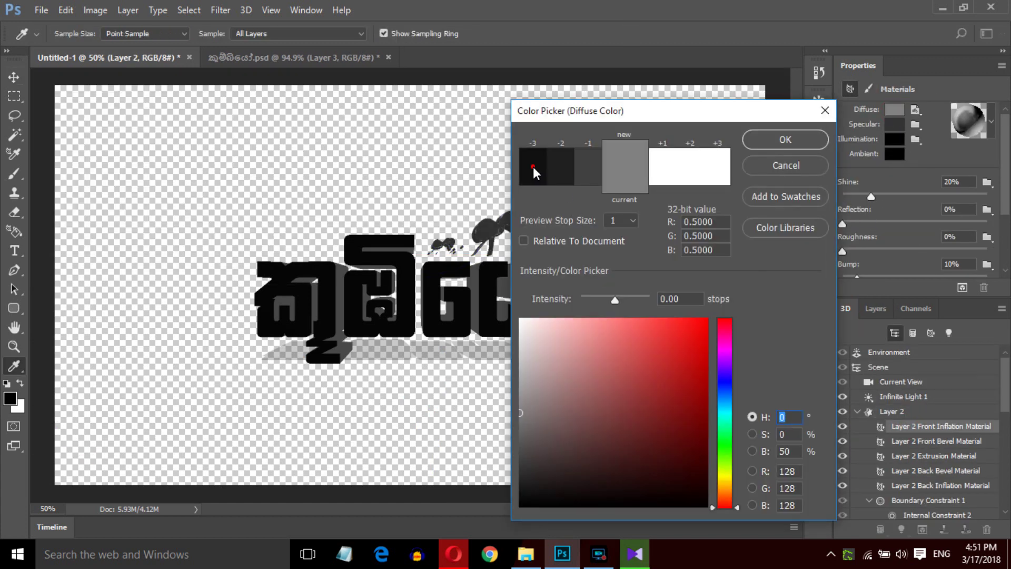
click(533, 167)
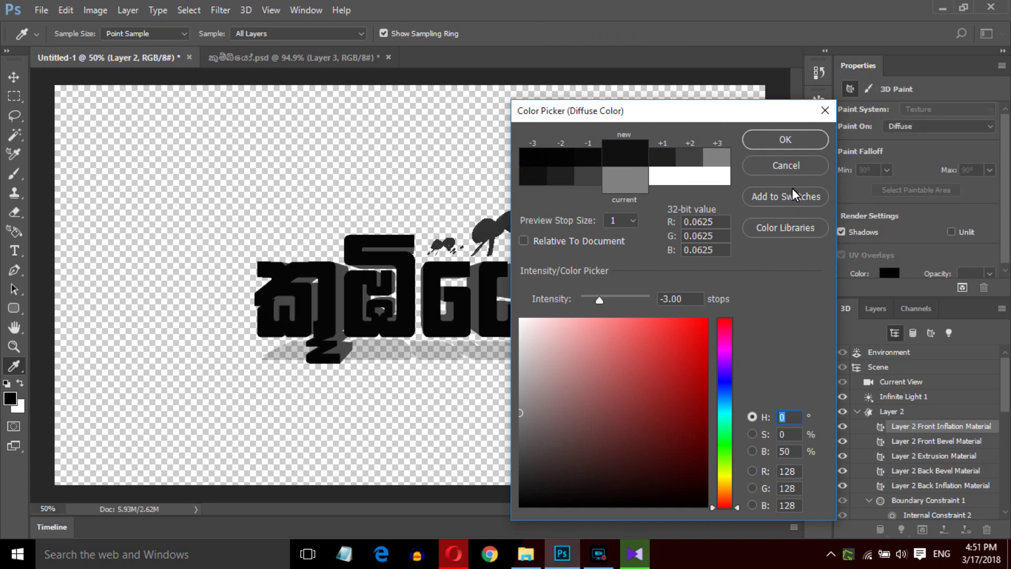
click(790, 165)
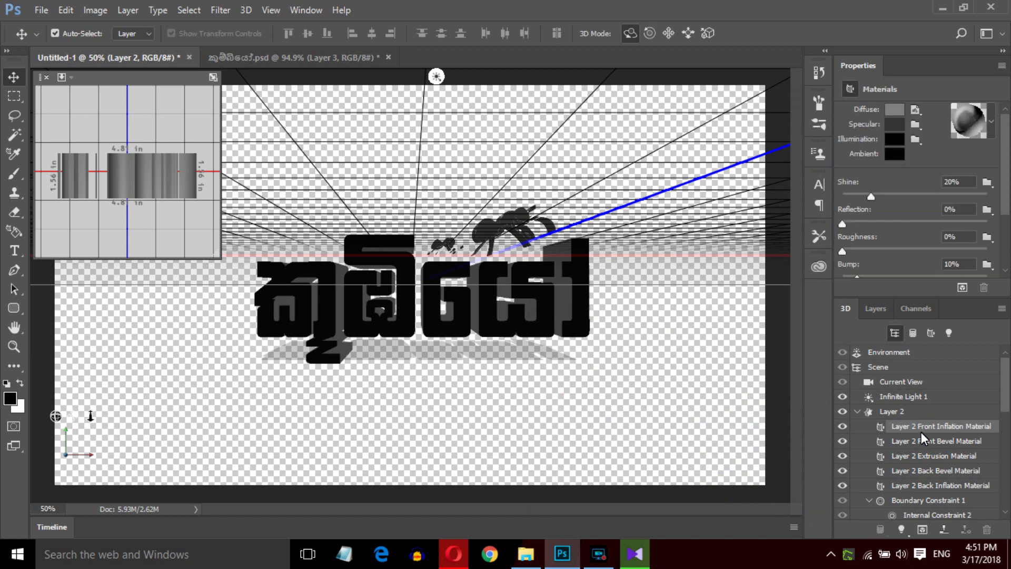
- Set the specular colour of the Layer 2 Front Inflation Material to black (0, 0, 0)
click(895, 123)
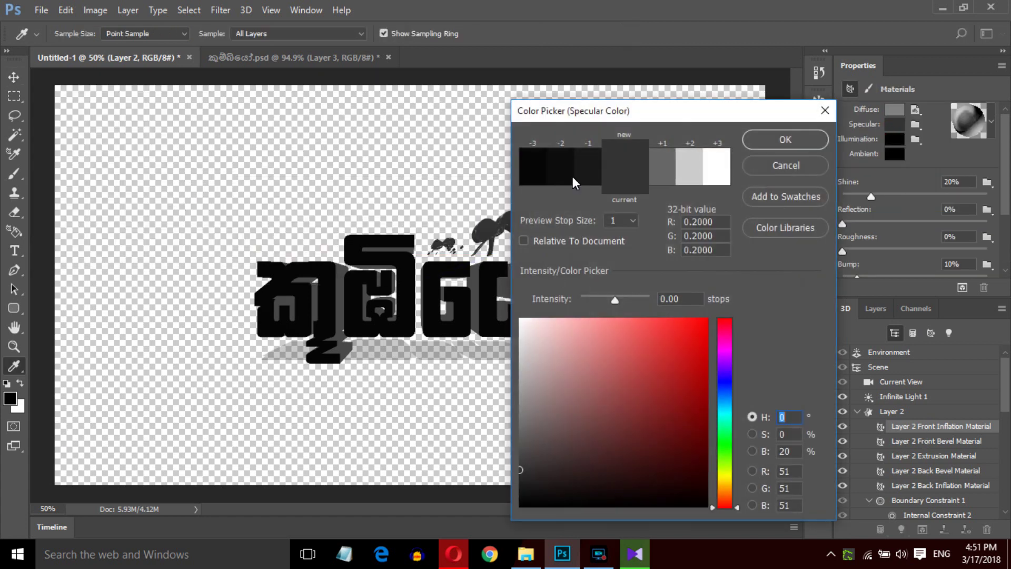
click(535, 411)
click(521, 506)
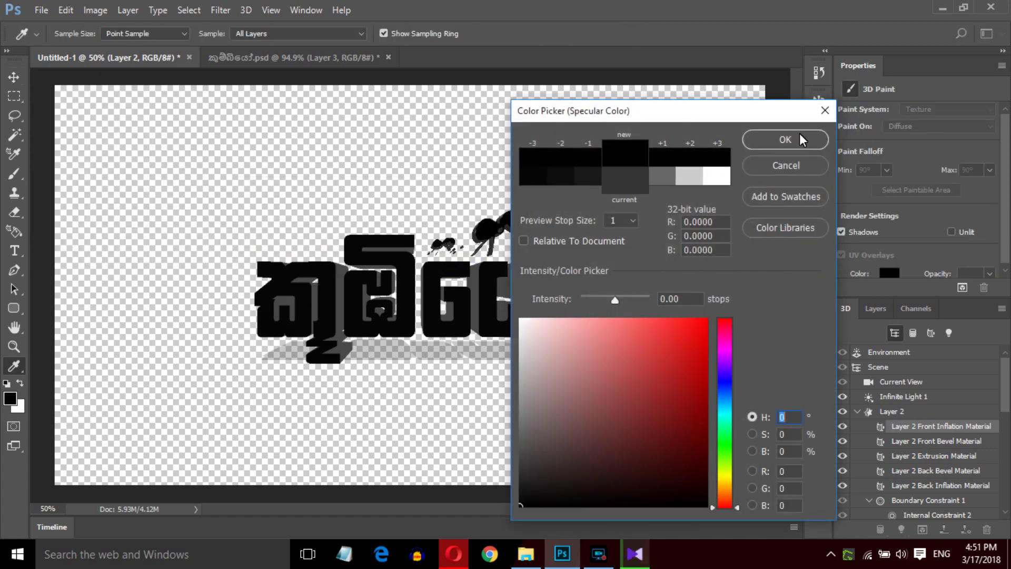
click(783, 132)
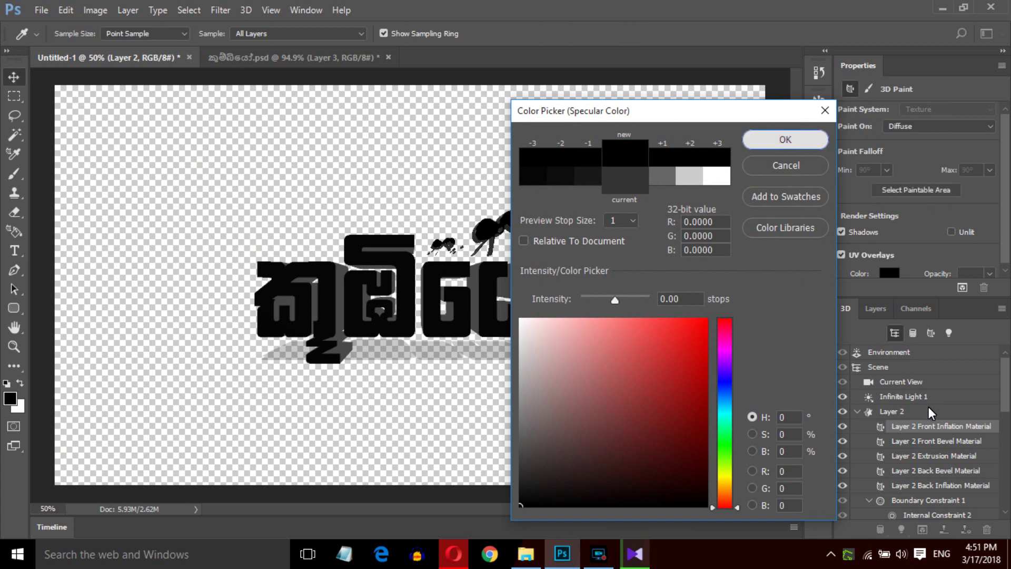
key(Return)
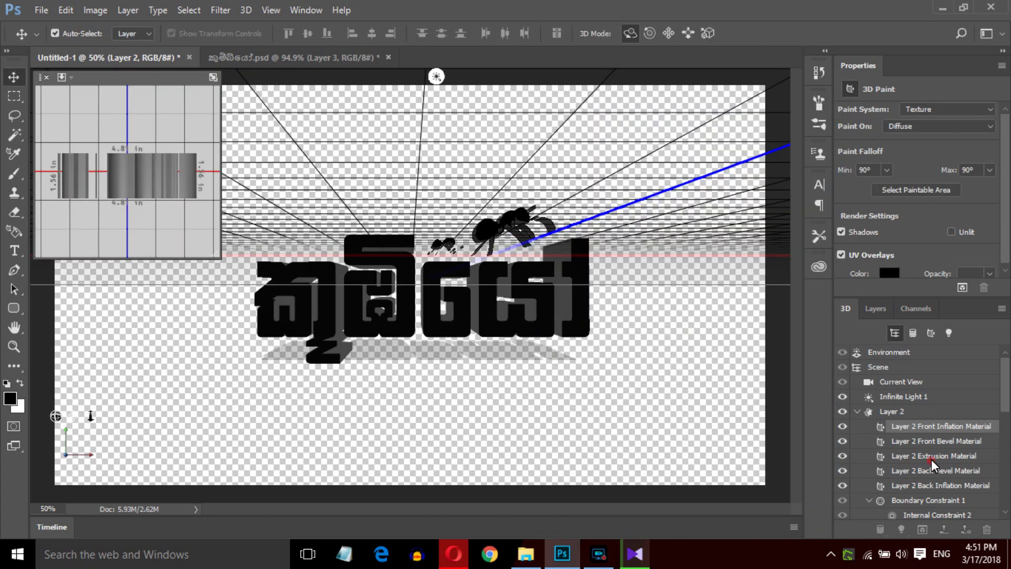
- Set the diffuse colour of the Layer 2 Extrusion Material to near-white (244, 244, 244)
click(932, 456)
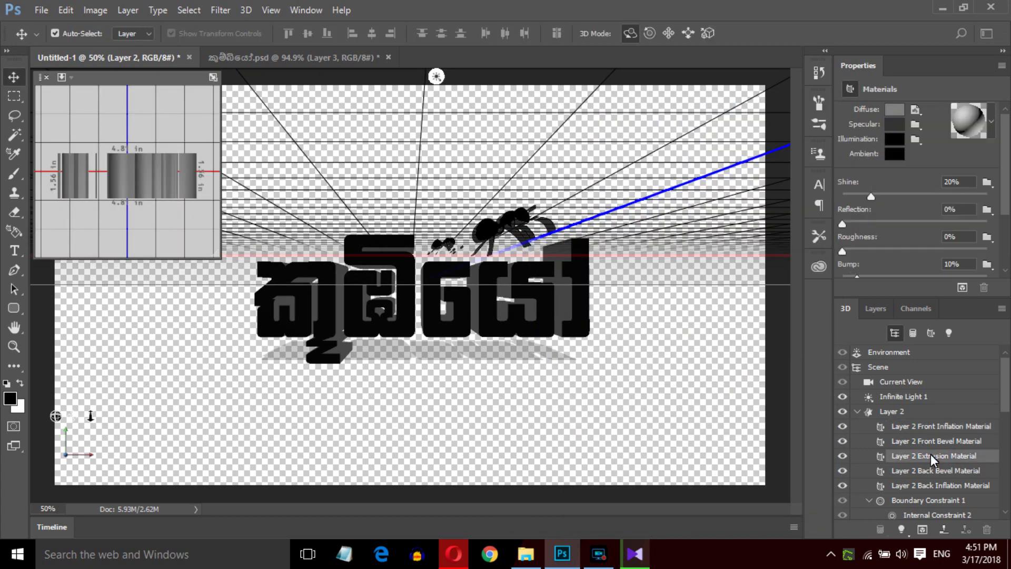
click(898, 109)
click(656, 347)
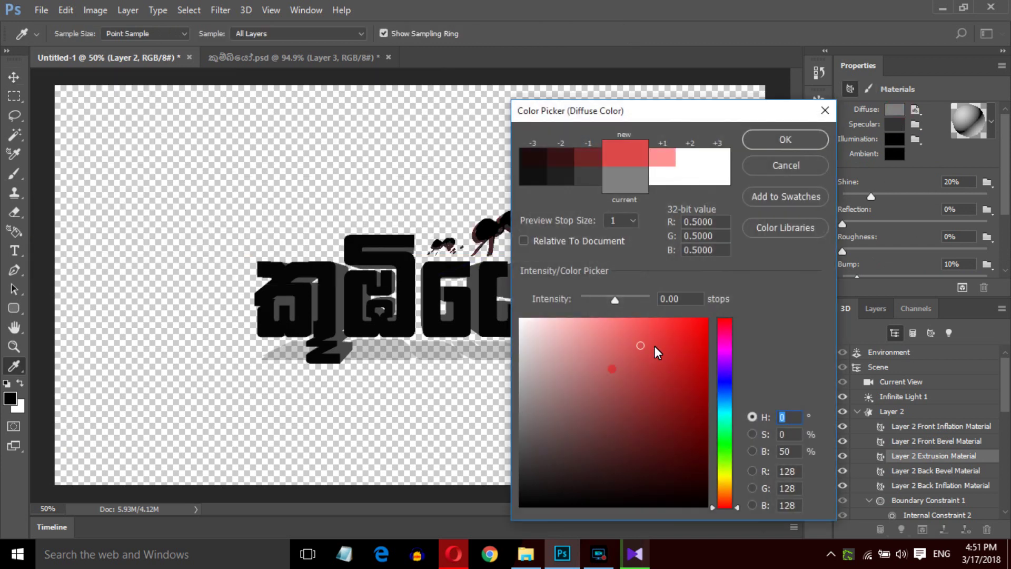
click(478, 328)
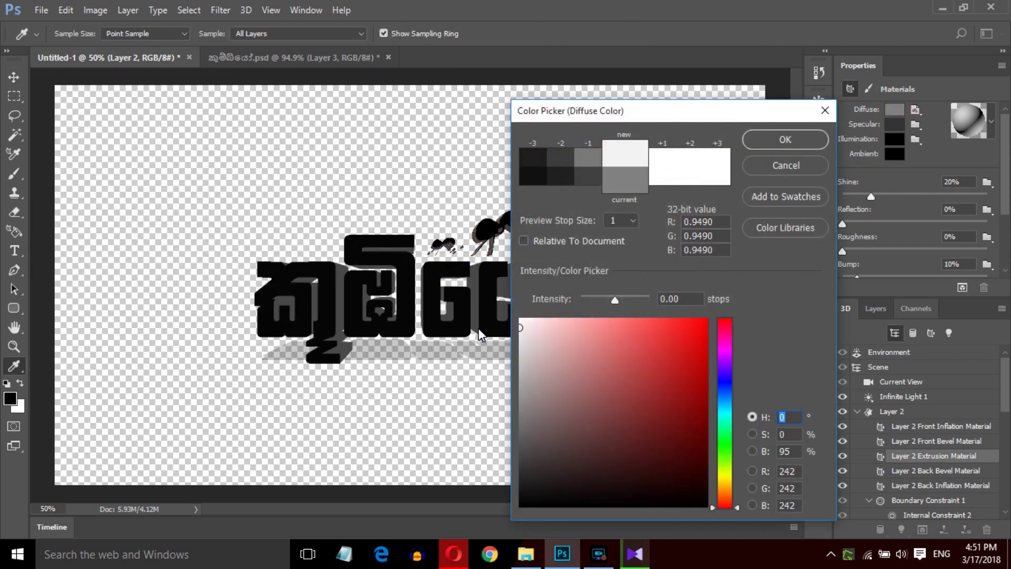
click(765, 143)
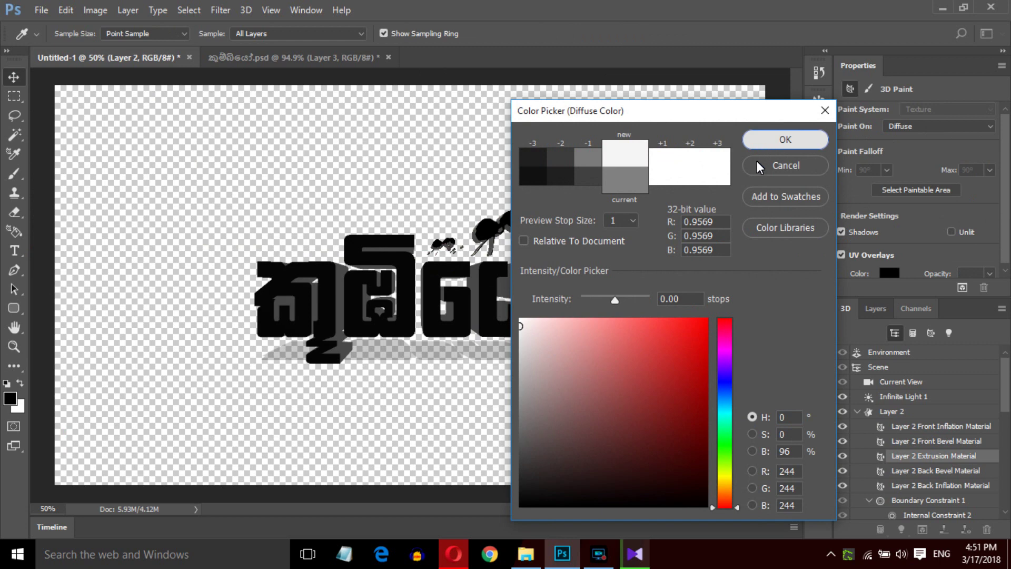
- Show the background Layer 0 and fill it with the white background colour
click(866, 310)
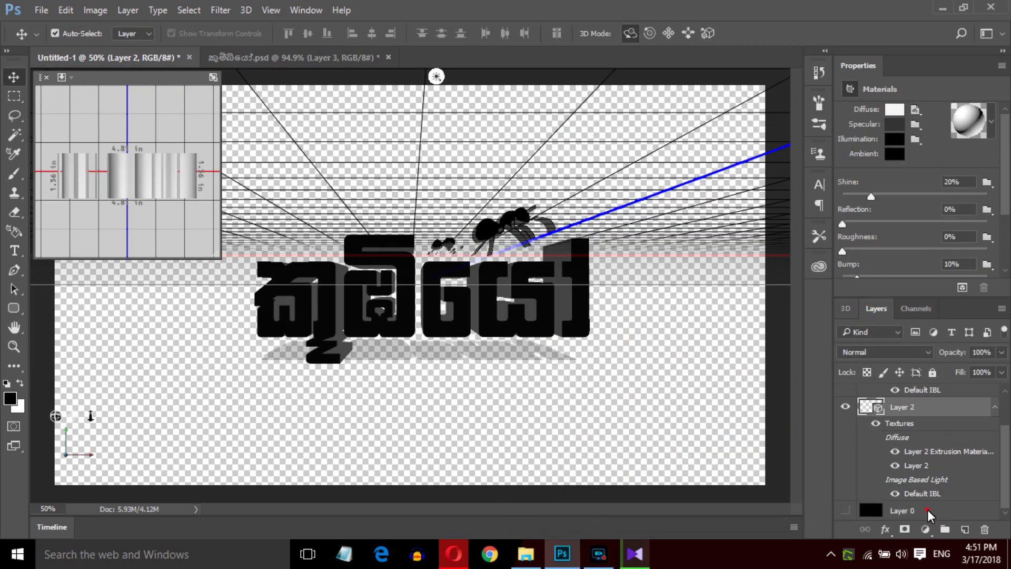
click(927, 510)
click(847, 510)
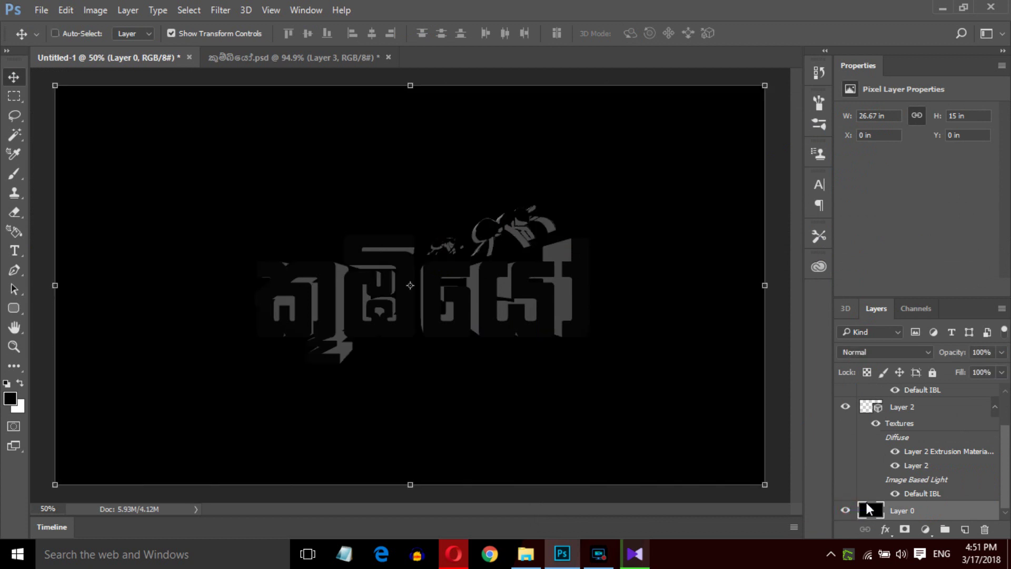
key(ctrl+alt+a)
ctrl+click(872, 508)
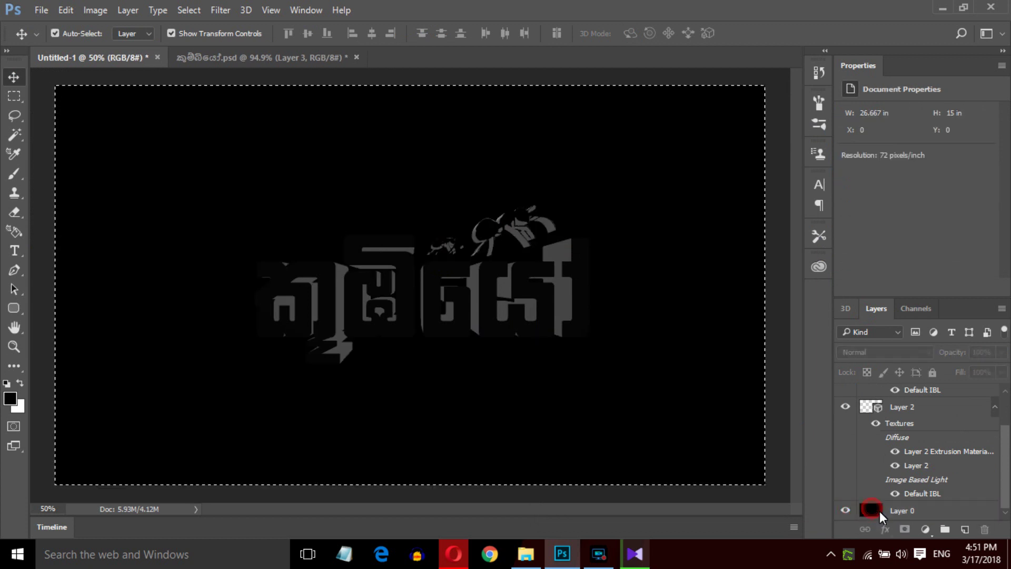
ctrl+click(899, 509)
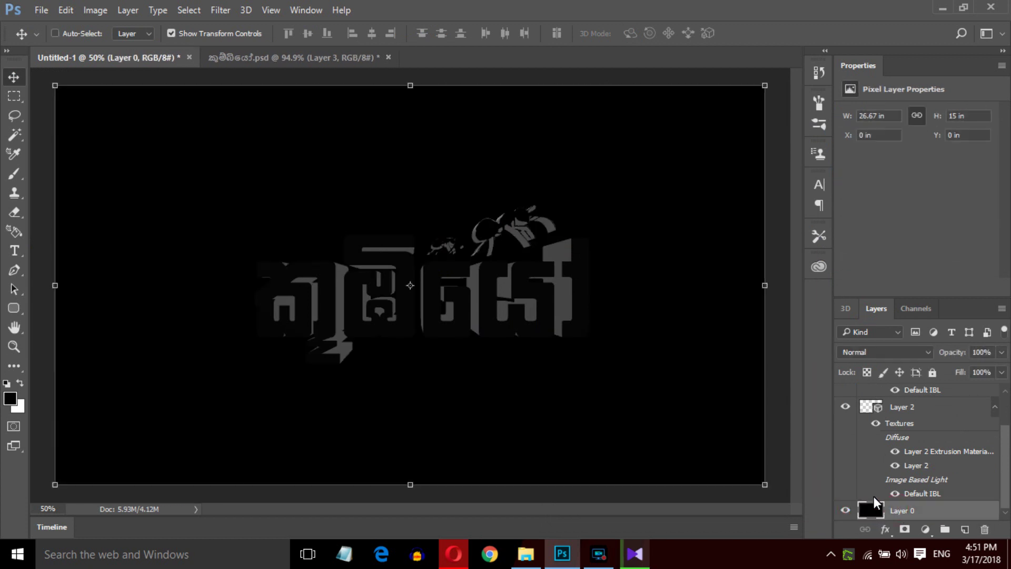
key(ctrl+BackSpace)
scroll(623, 393, down, 2)
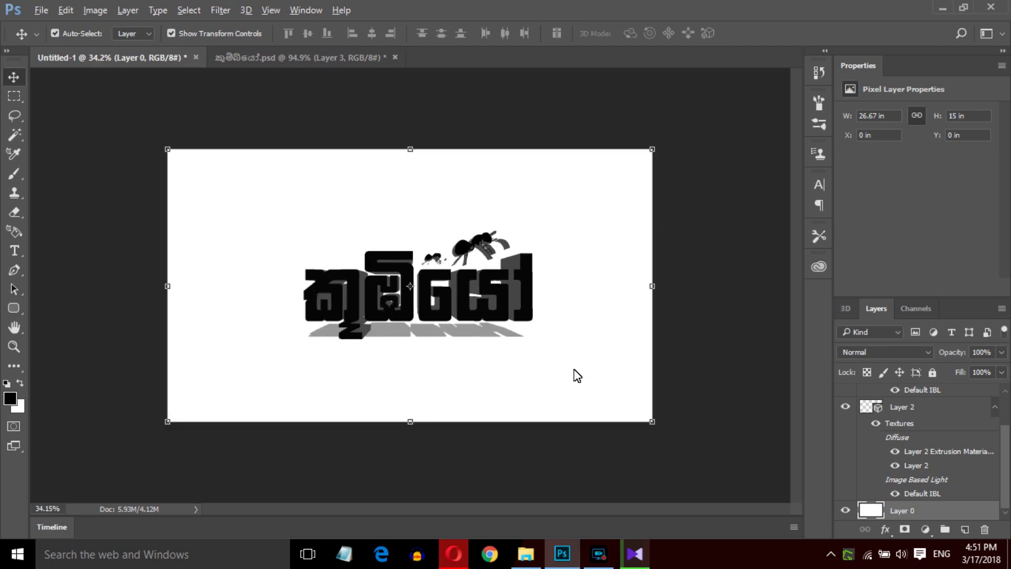
- Add a gradient fill layer above Layer 0 using the black-to-transparent gradient, and reverse it
click(13, 330)
key(i)
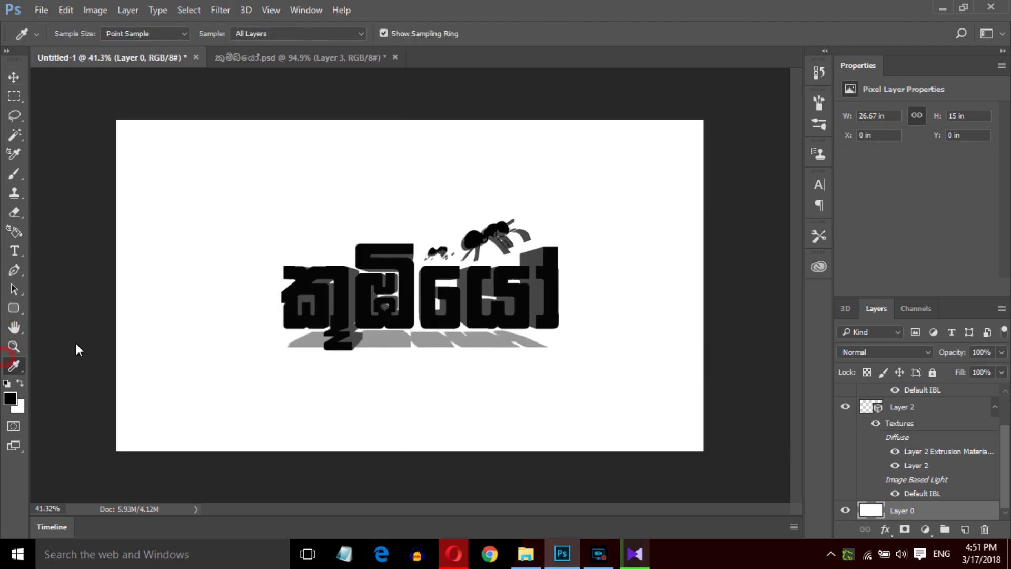
click(13, 346)
scroll(446, 325, down, 2)
scroll(453, 325, up, 2)
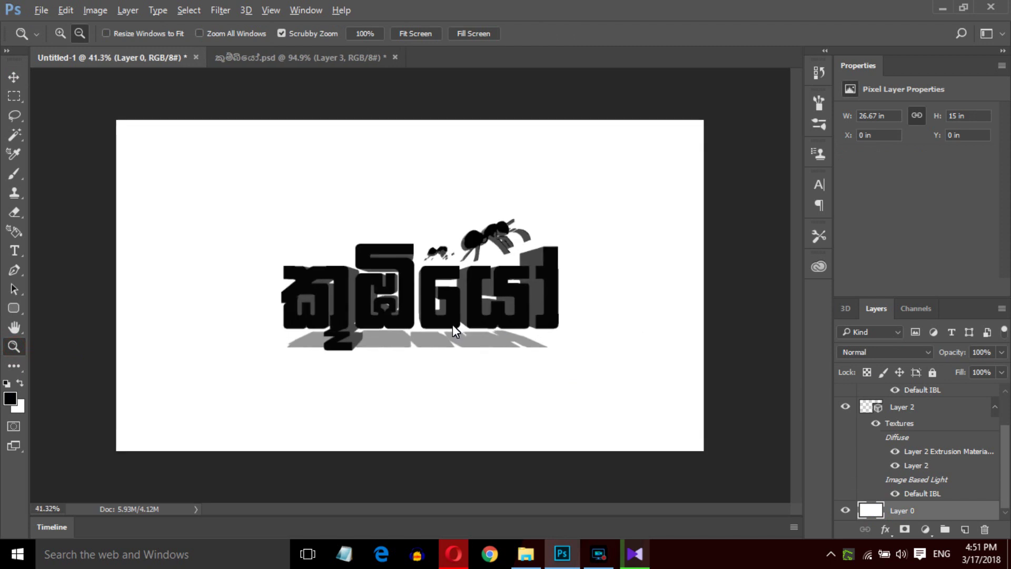
scroll(453, 324, down, 2)
click(926, 531)
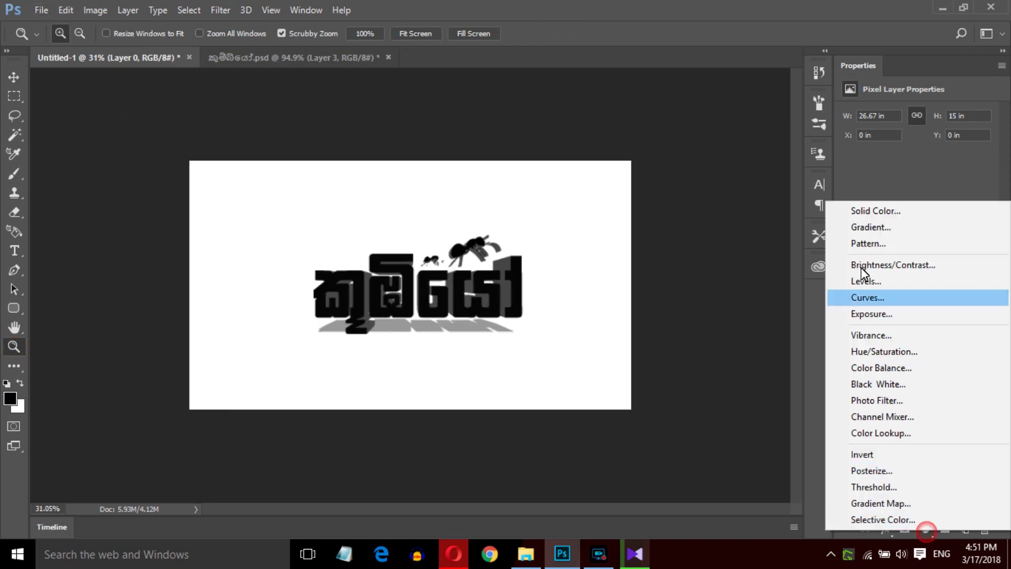
click(851, 226)
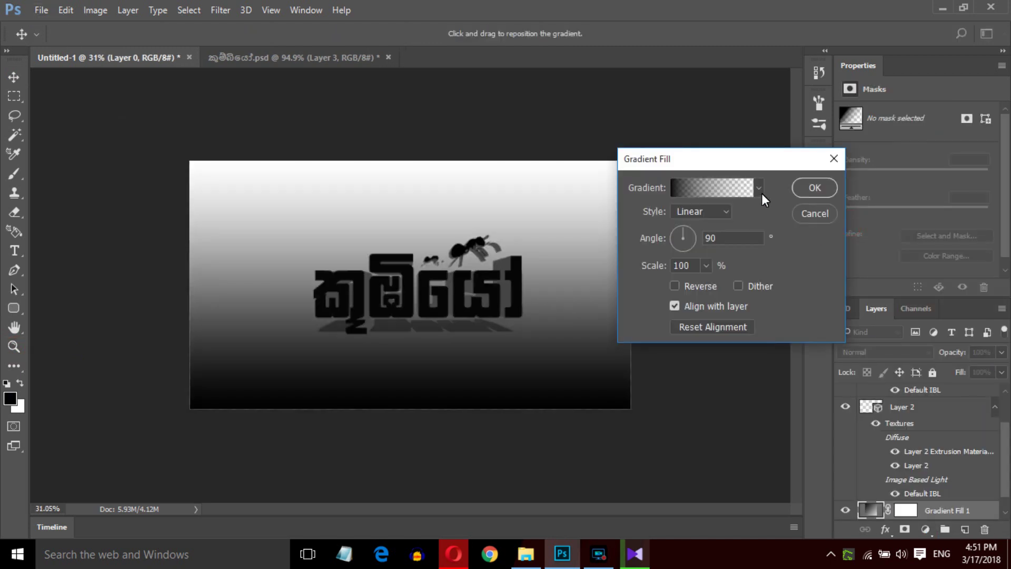
click(762, 194)
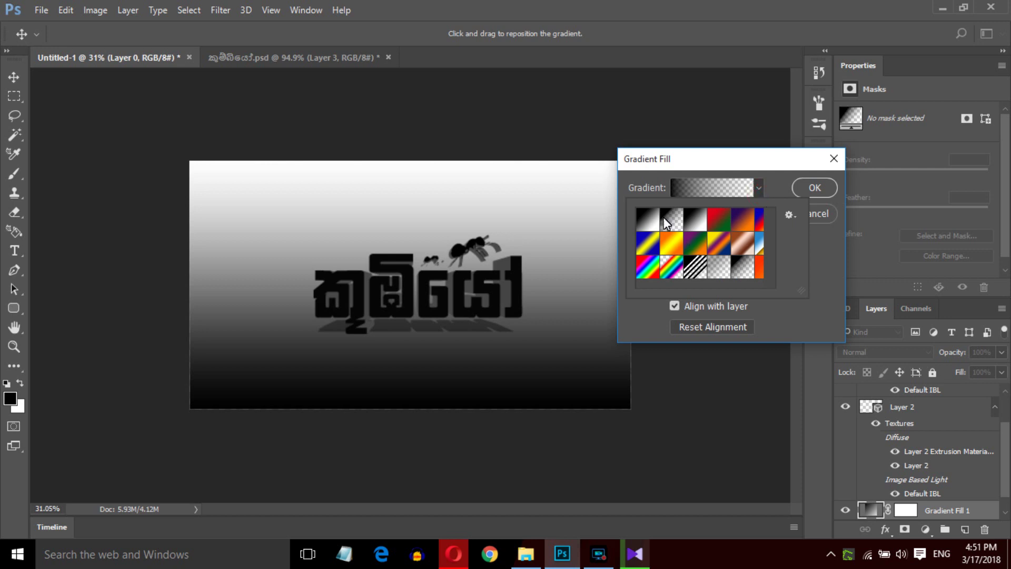
click(833, 263)
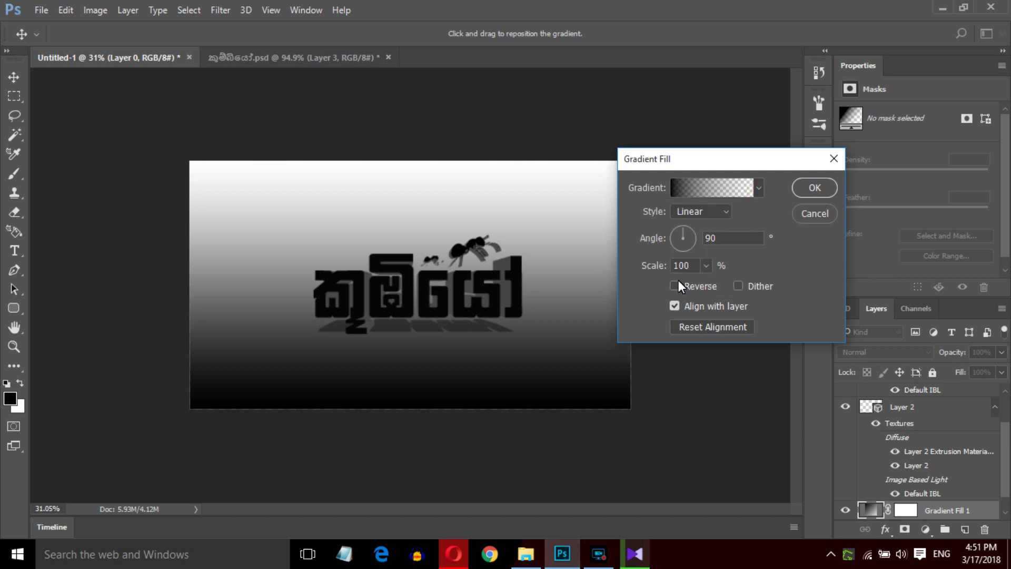
click(676, 286)
- Set the gradient fill's style to Radial and its scale to 429%, and accept it
click(707, 265)
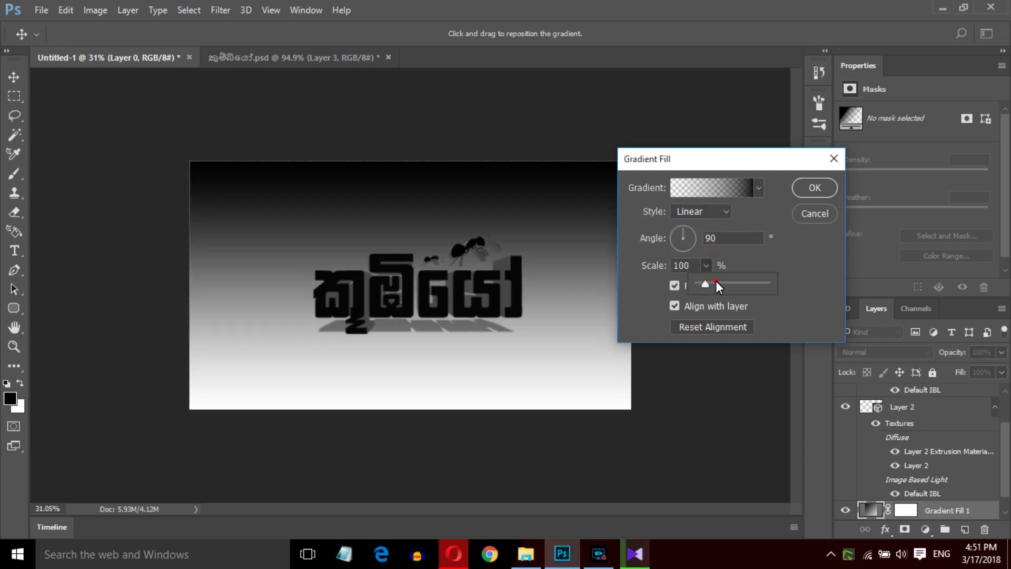
click(715, 280)
click(705, 216)
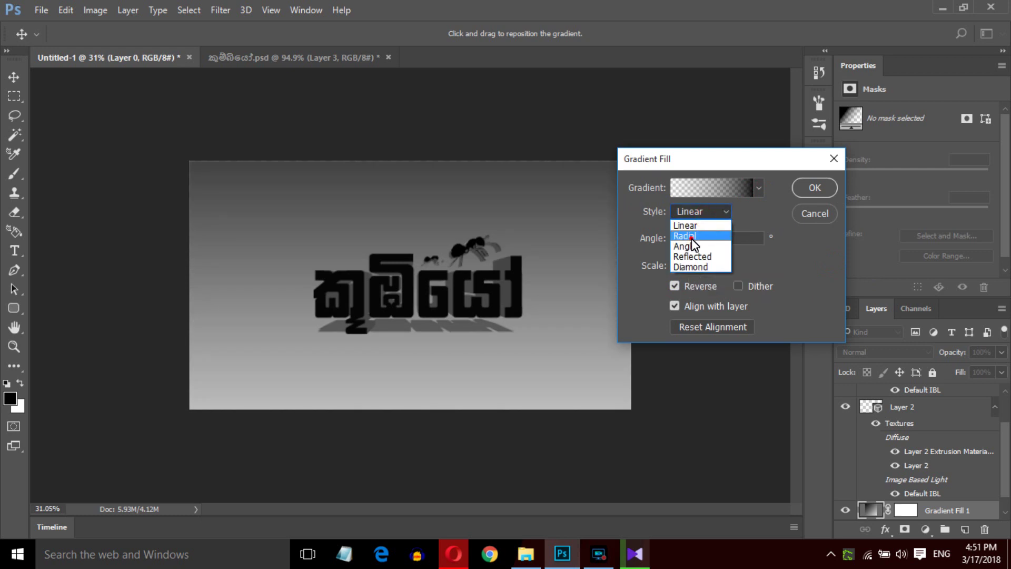
click(690, 237)
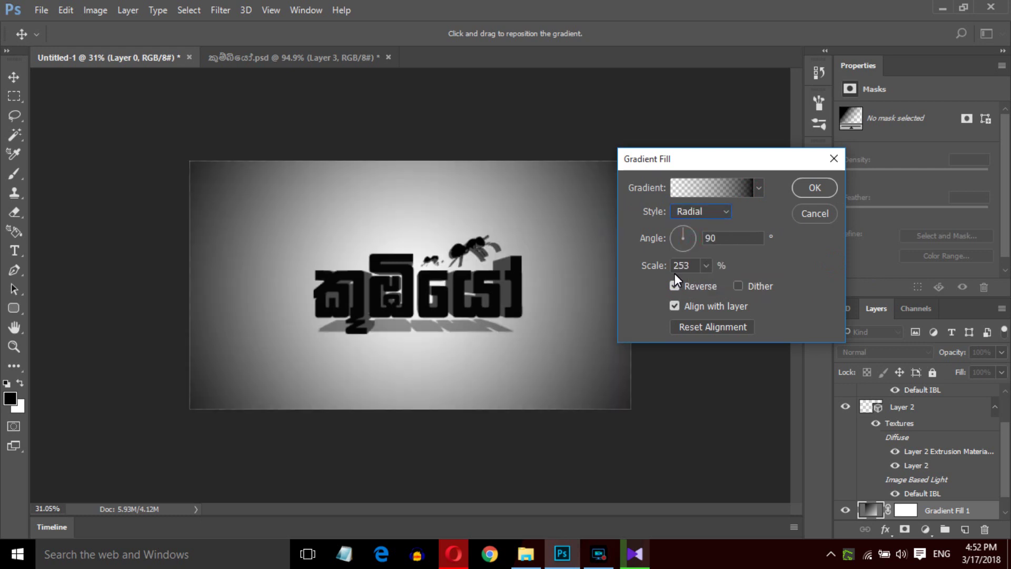
click(706, 266)
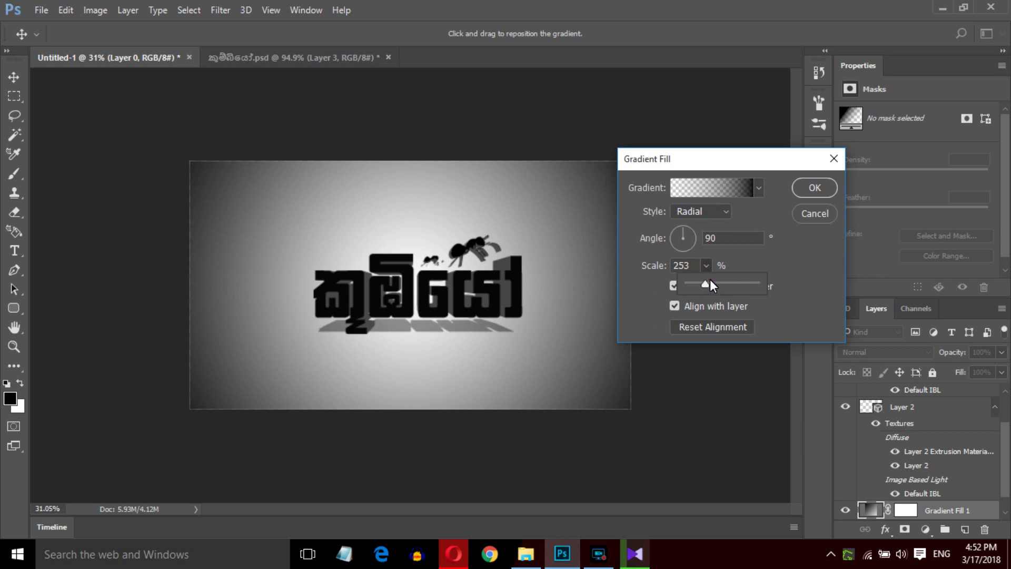
drag(714, 283, 719, 286)
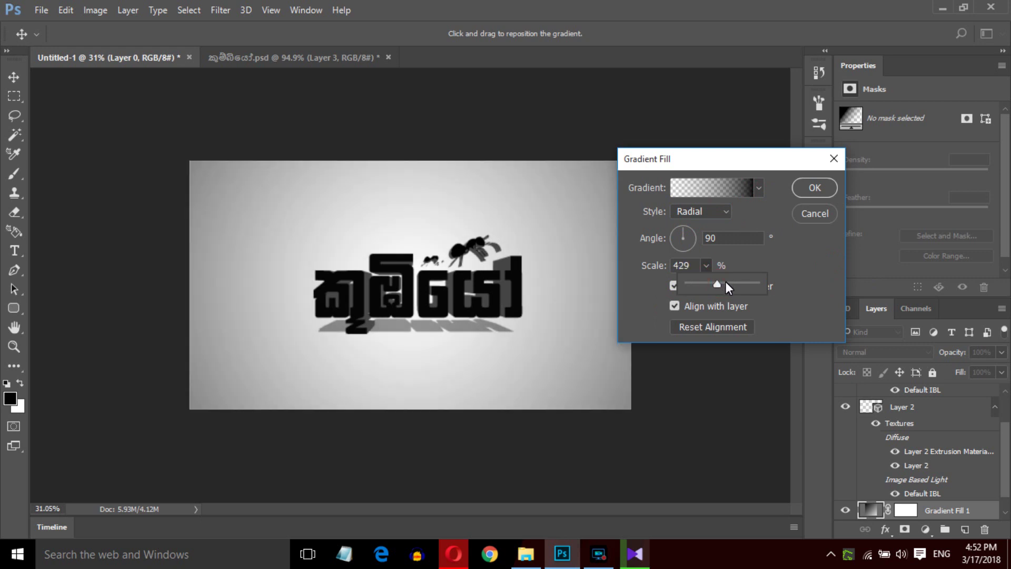
click(811, 193)
- Create a blank layer above the ants' 3D Layer 2 and merge the two into one pixel layer
key(z)
drag(429, 326, 437, 325)
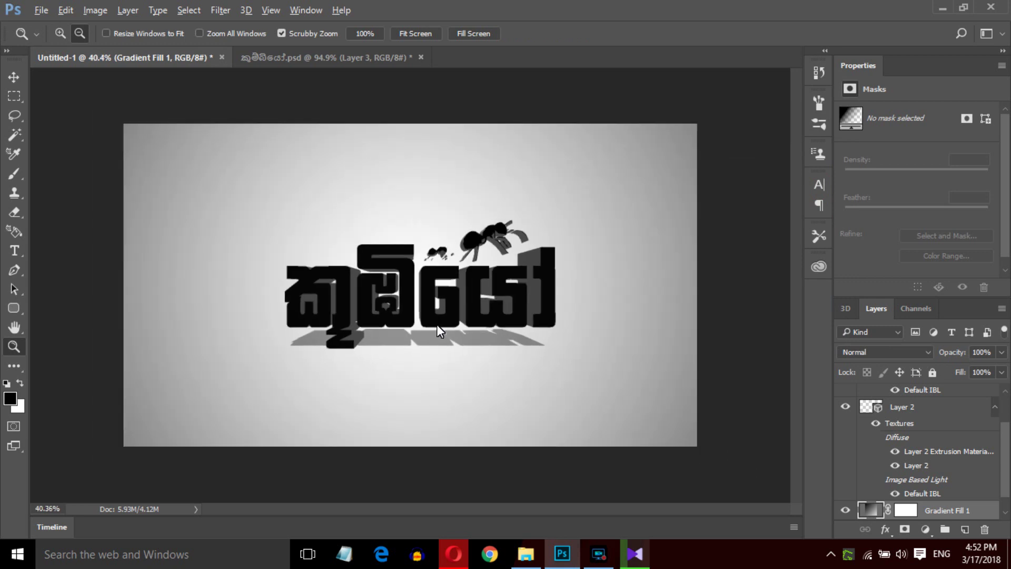
click(908, 406)
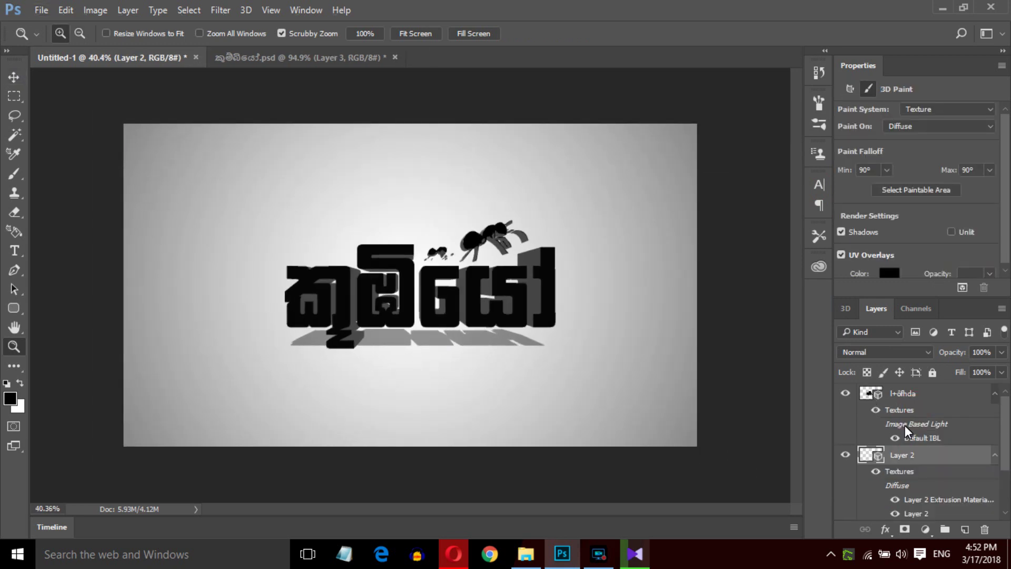
ctrl+click(911, 395)
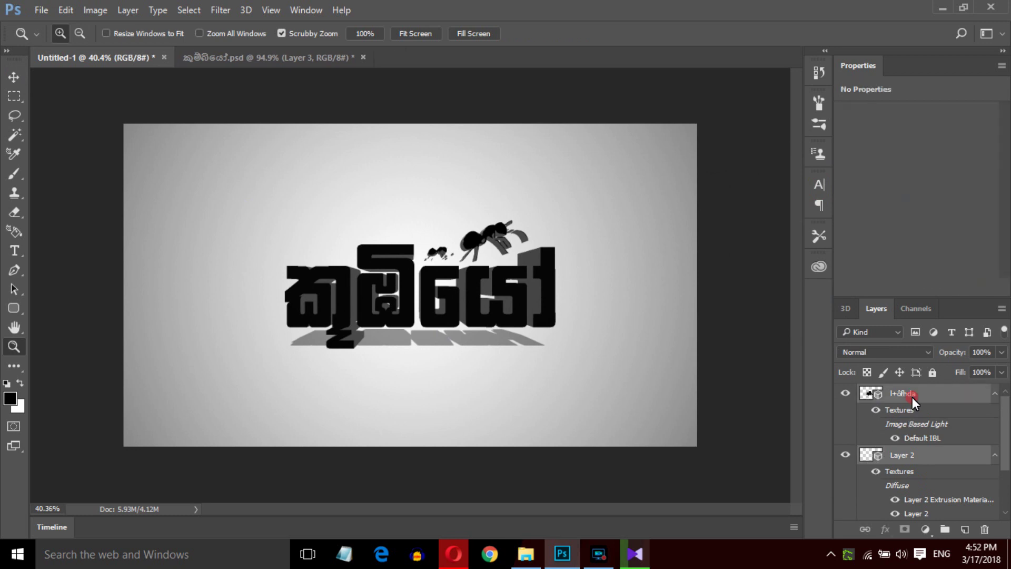
click(935, 454)
click(967, 529)
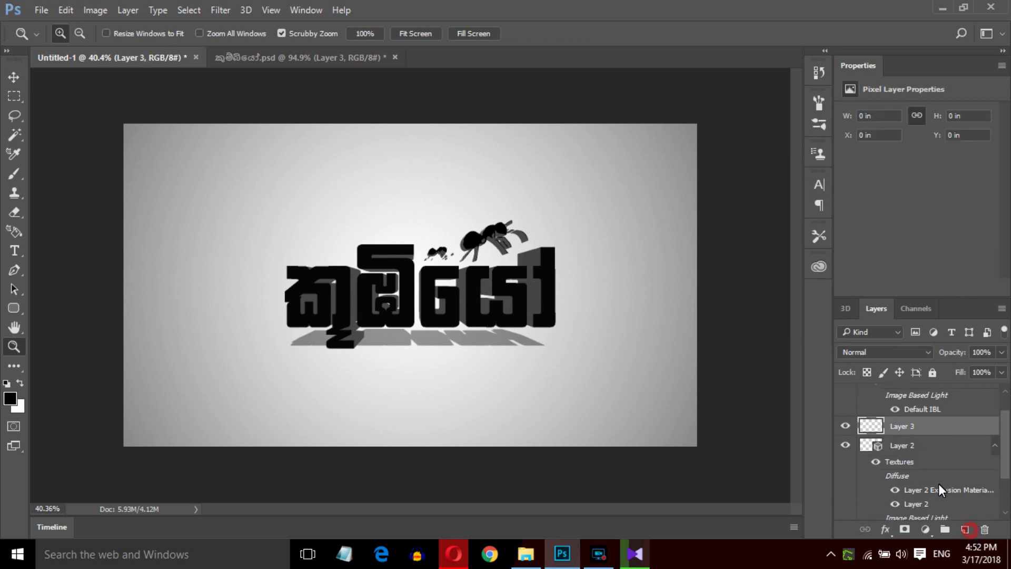
click(937, 445)
key(Delete)
- Add a blank layer above the 3D text layer, try merging the two, and undo the merge
click(915, 390)
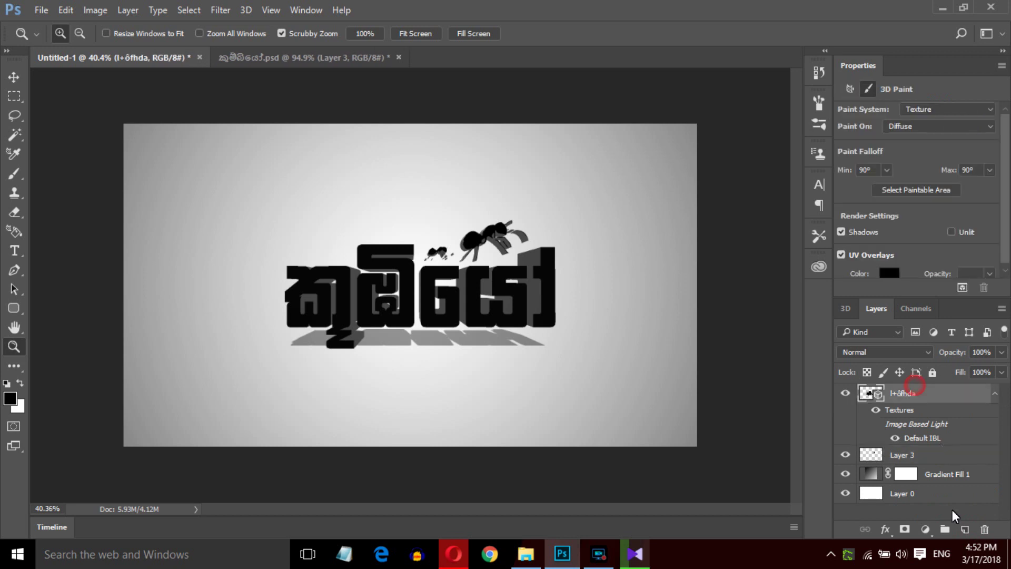
click(966, 530)
ctrl+click(928, 418)
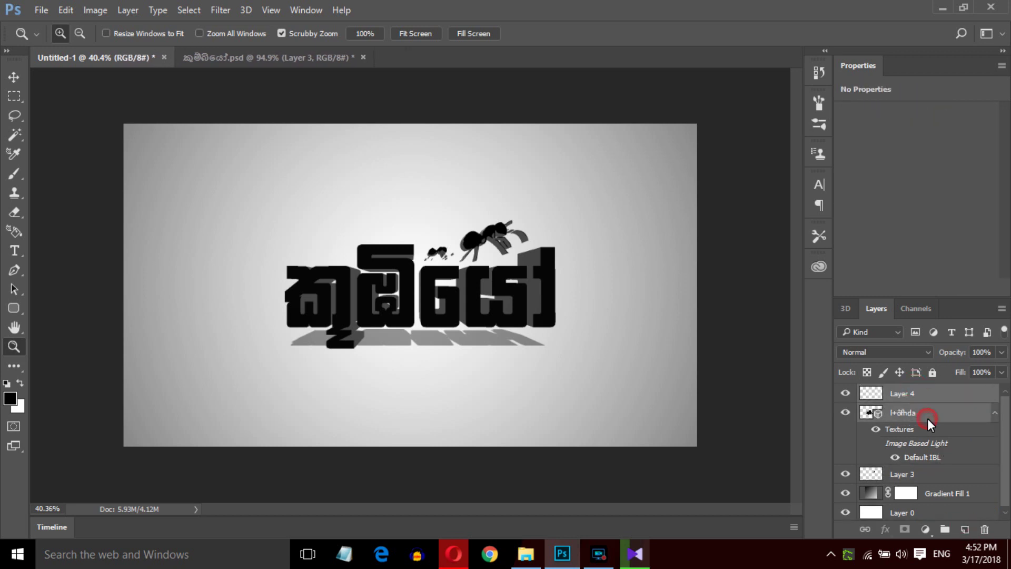
key(ctrl+e)
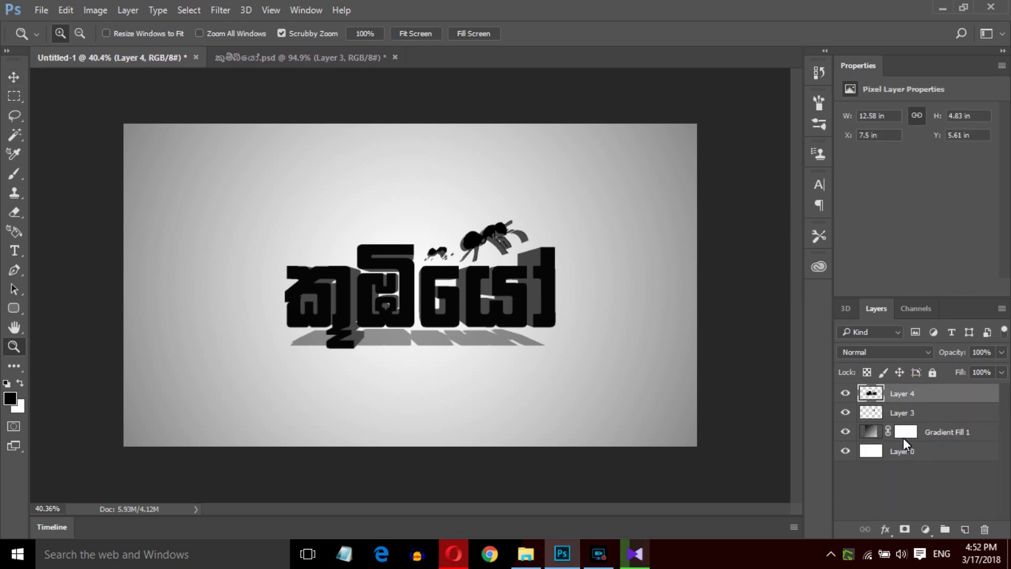
key(ctrl+z)
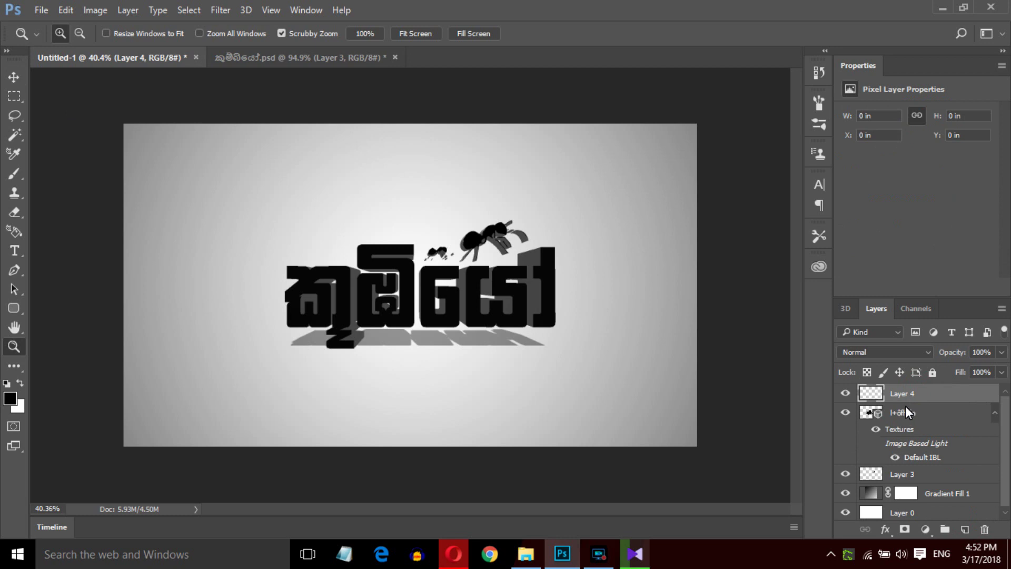
- Rasterize the 3D text layer and merge the blank Layer 4 down into it
click(909, 410)
right_click(910, 409)
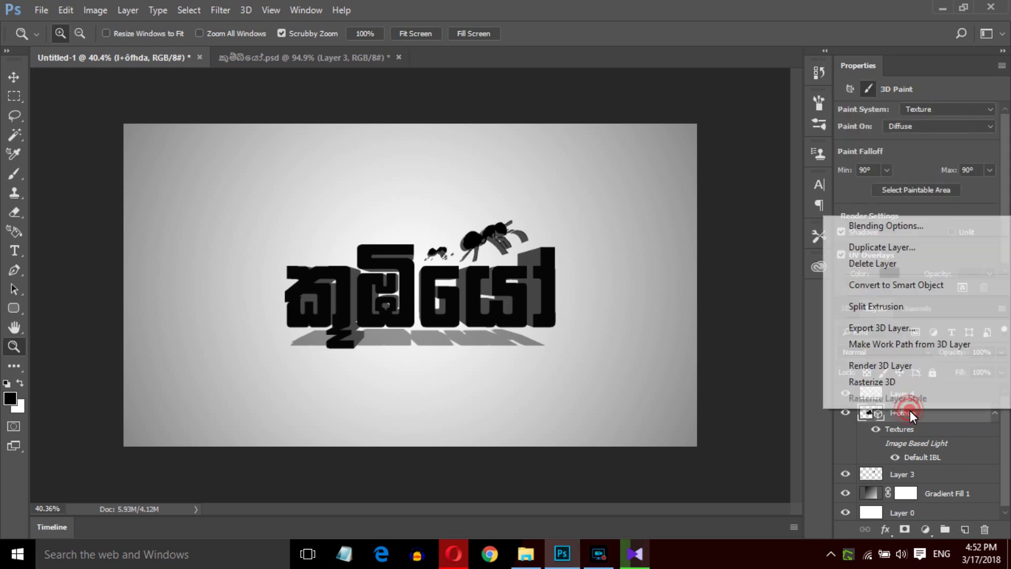
click(905, 382)
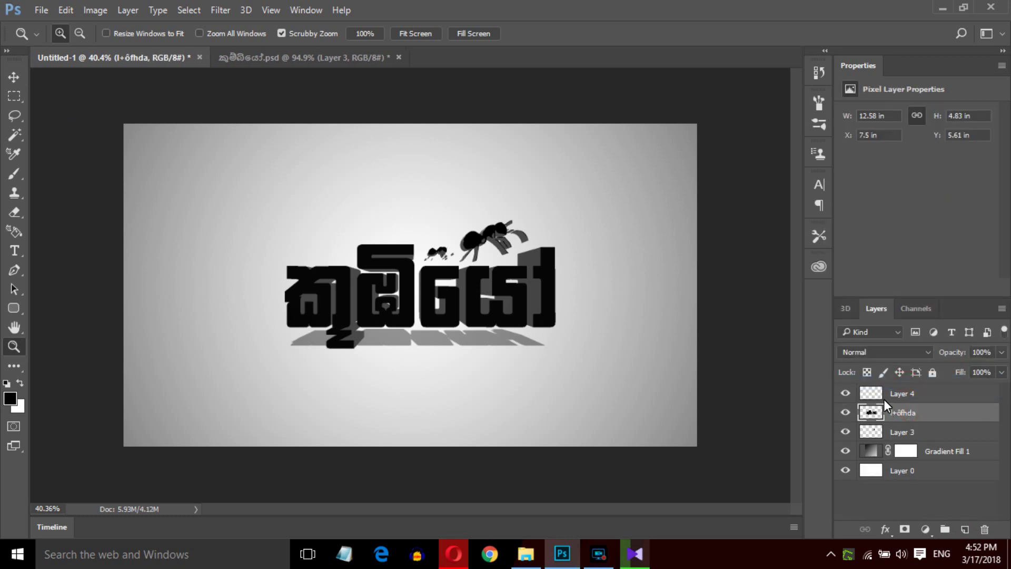
click(915, 394)
key(ctrl+e)
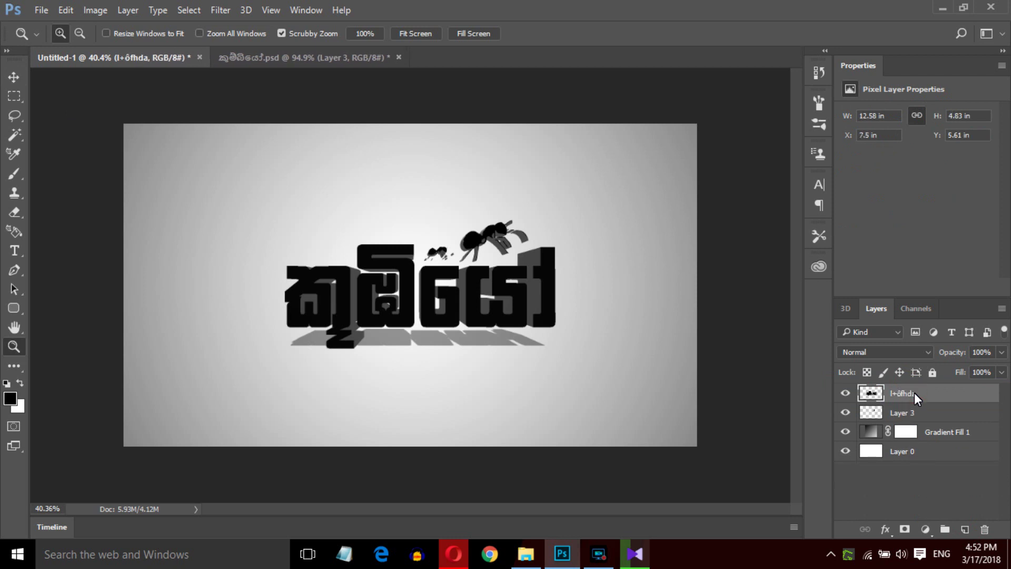
- Move the ants' Layer 3 down onto the tops of the letters, to about X 13.97 in, Y 4.93 in
click(12, 77)
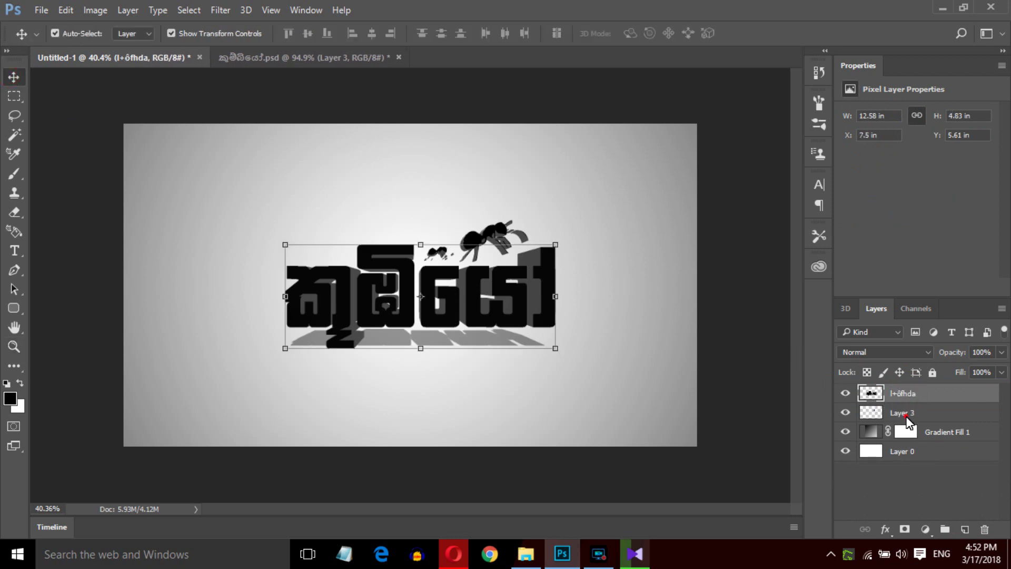
click(907, 414)
drag(504, 240, 502, 250)
key(Down)
key(Down)
key(Down)
key(Down)
key(Down)
key(Down)
key(Down)
key(Down)
key(Down)
key(Down)
key(Down)
key(Down)
key(Down)
key(Down)
key(Down)
key(Down)
key(Down)
key(Down)
key(Down)
key(Down)
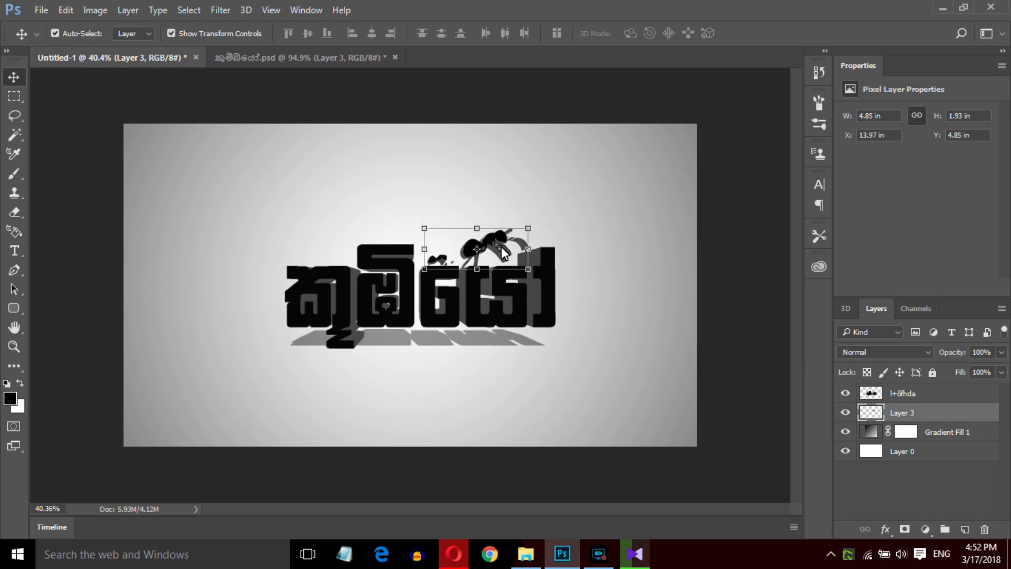
key(Down)
key(Down)
key(Down)
key(Down)
key(Down)
key(Down)
key(Down)
key(Down)
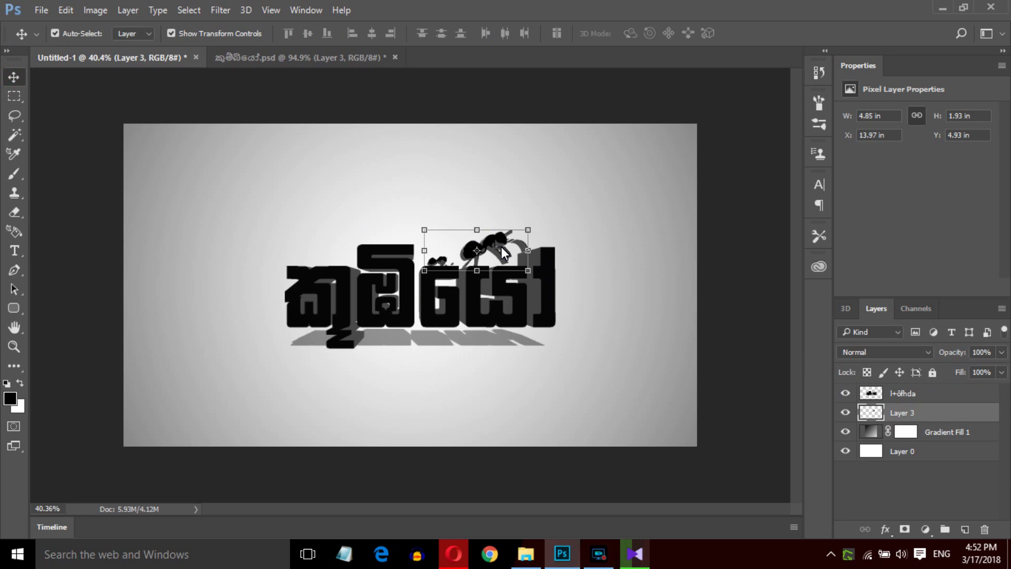
key(ctrl)
drag(532, 228, 532, 233)
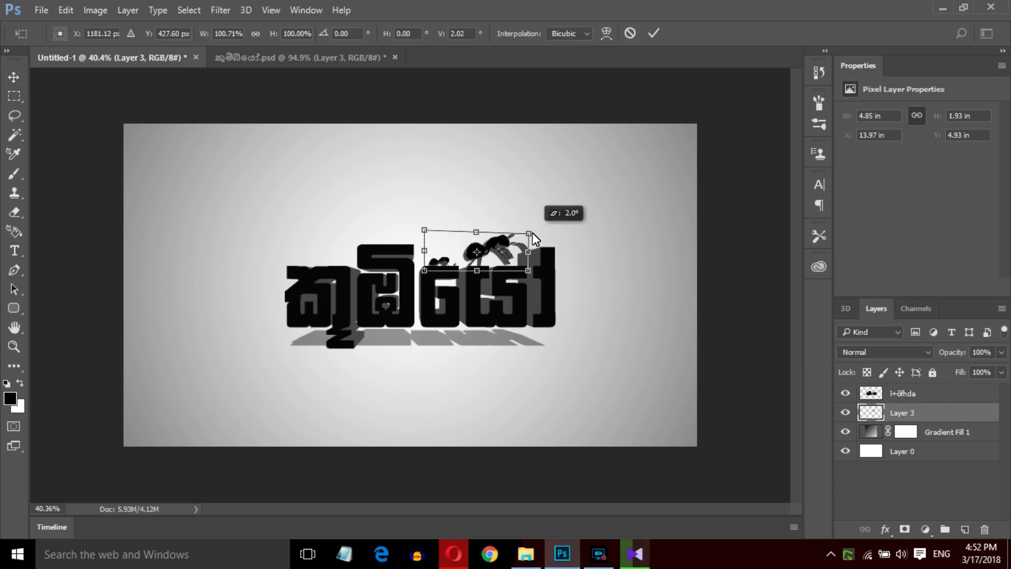
key(ctrl+z)
- Nudge the ants' Layer 3 slightly upward on the letters, to Y 4.86 in
key(Up)
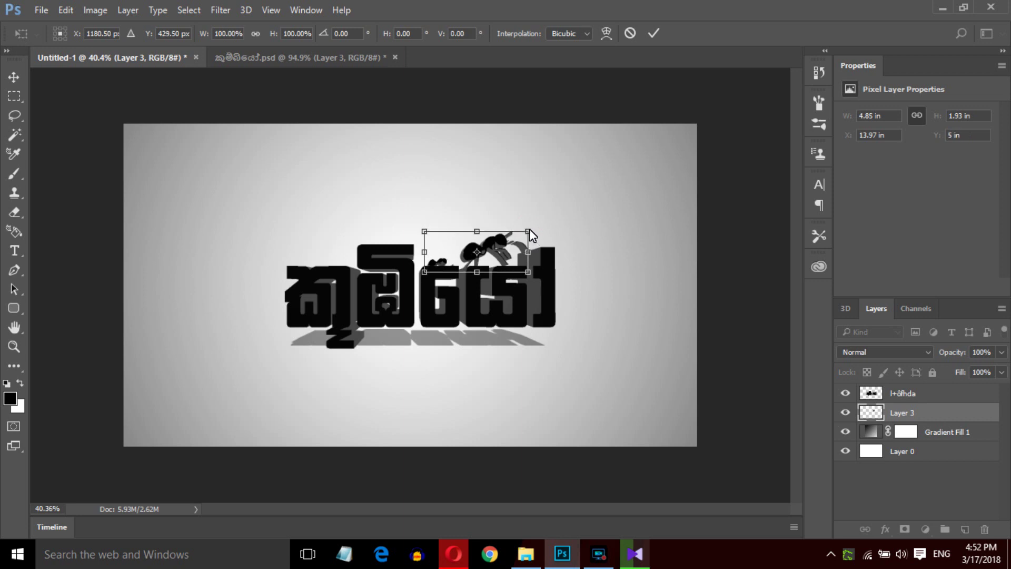
key(Up)
key(Up)
key(Up)
key(Return)
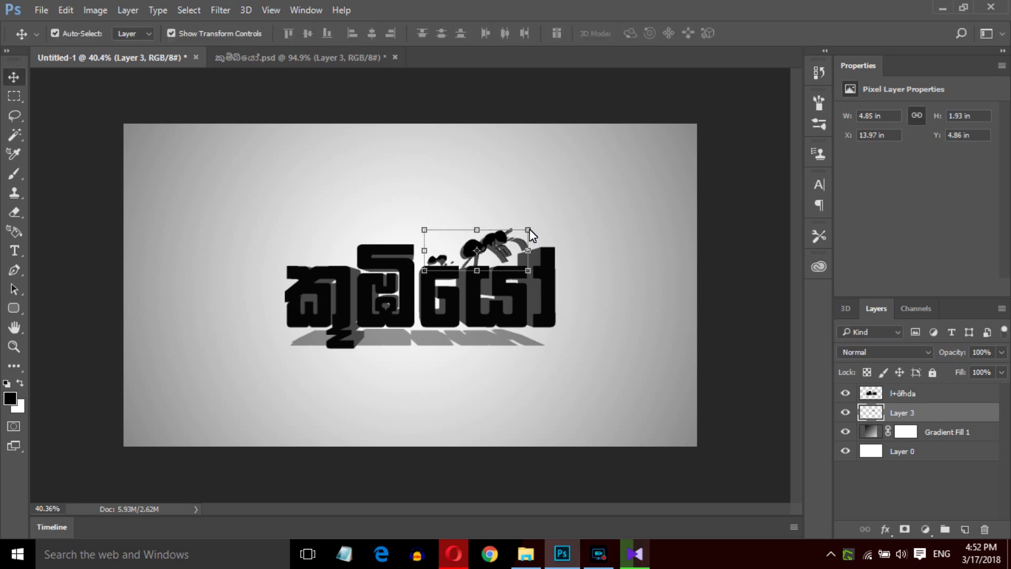
- Warp the ants' Layer 3 by pulling its right edge slightly outward, to a width of about 4.92 in
click(13, 347)
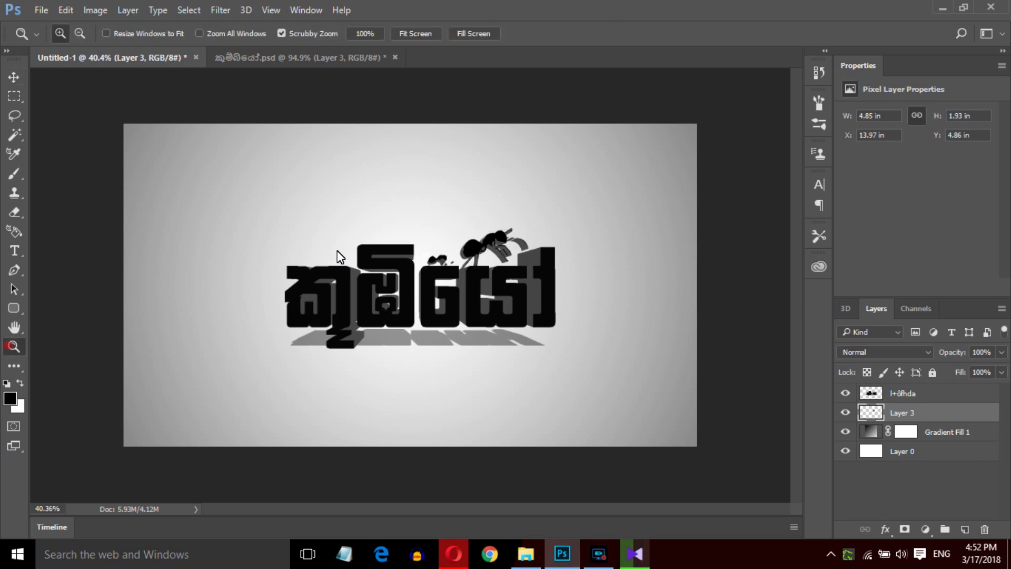
drag(403, 241, 533, 248)
key(v)
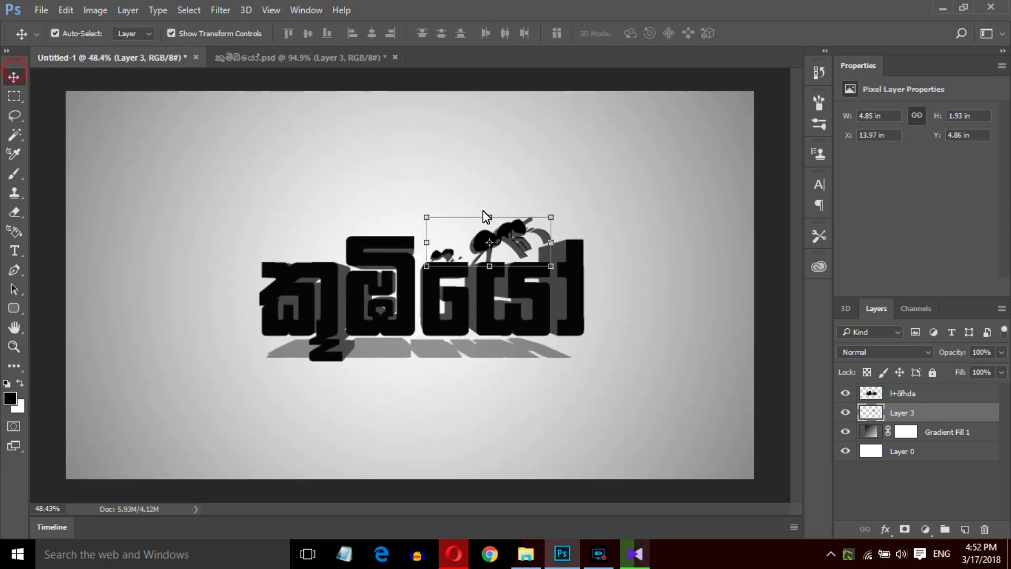
right_click(509, 232)
key(Escape)
key(ctrl+t)
right_click(498, 231)
click(542, 343)
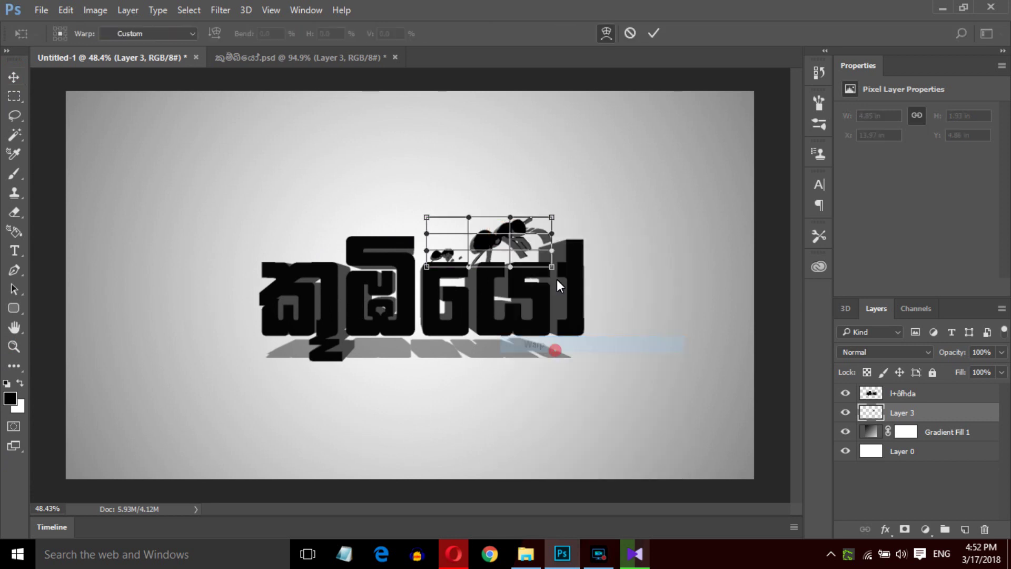
drag(551, 233, 556, 242)
key(Return)
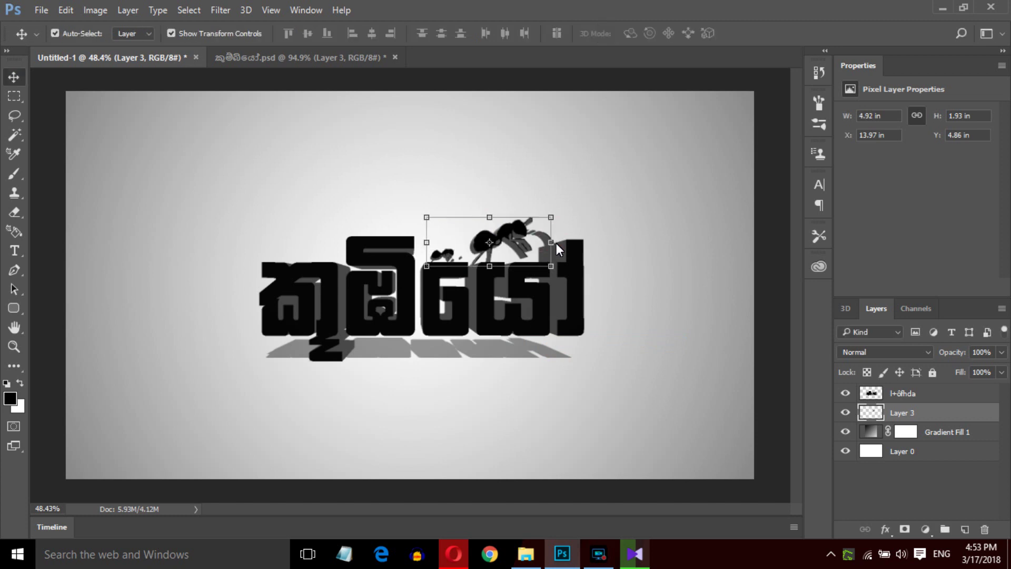
- Examine how the ants sit on the letters, both close up and across the whole canvas
click(14, 346)
key(alt)
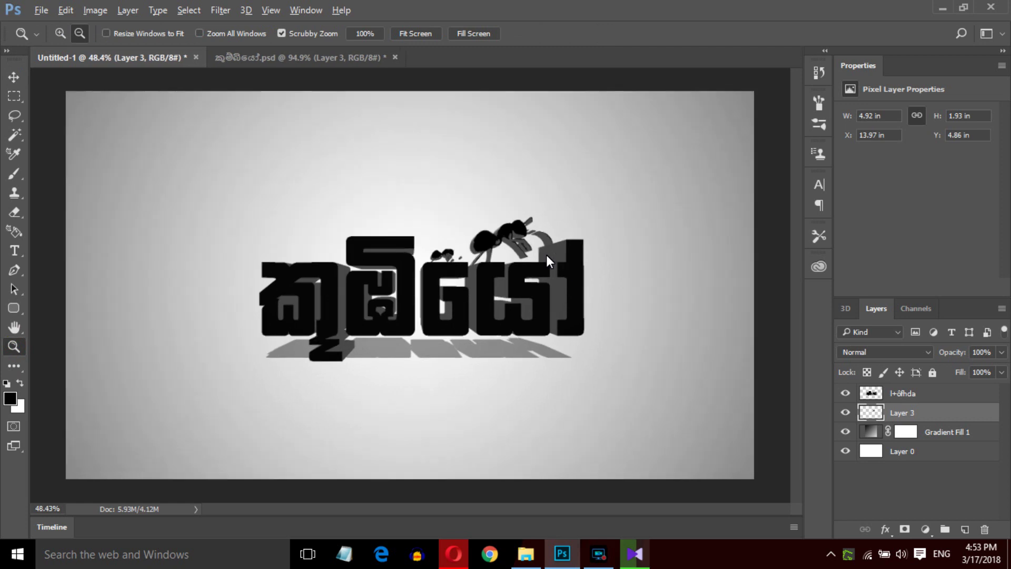
alt+click(546, 255)
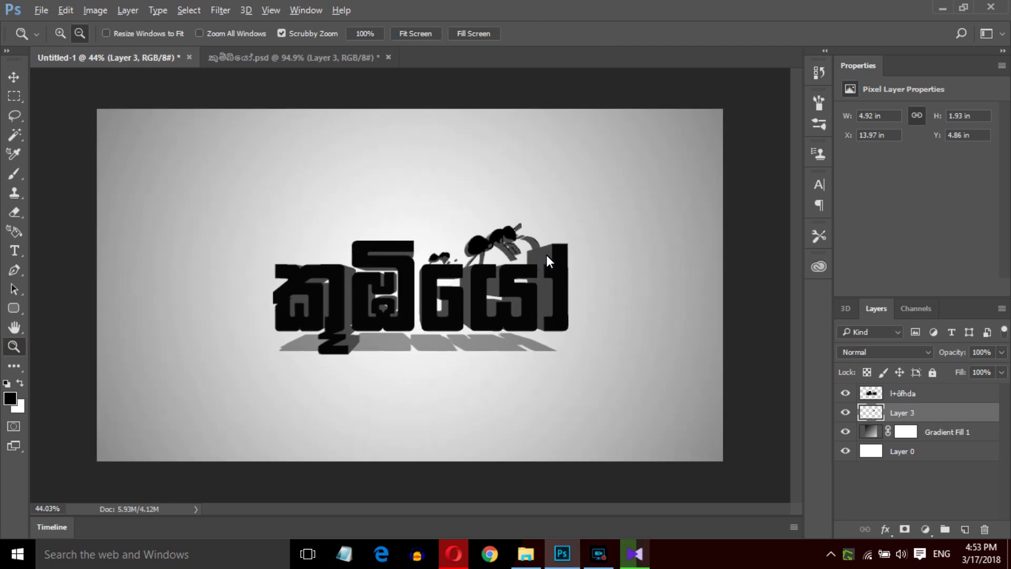
click(548, 256)
click(548, 256)
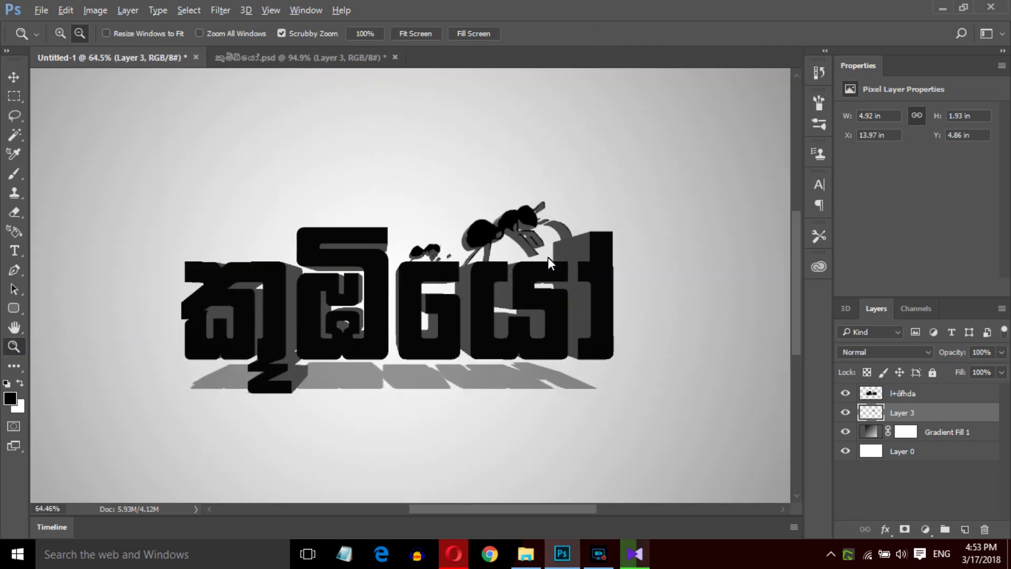
click(488, 309)
alt+click(486, 310)
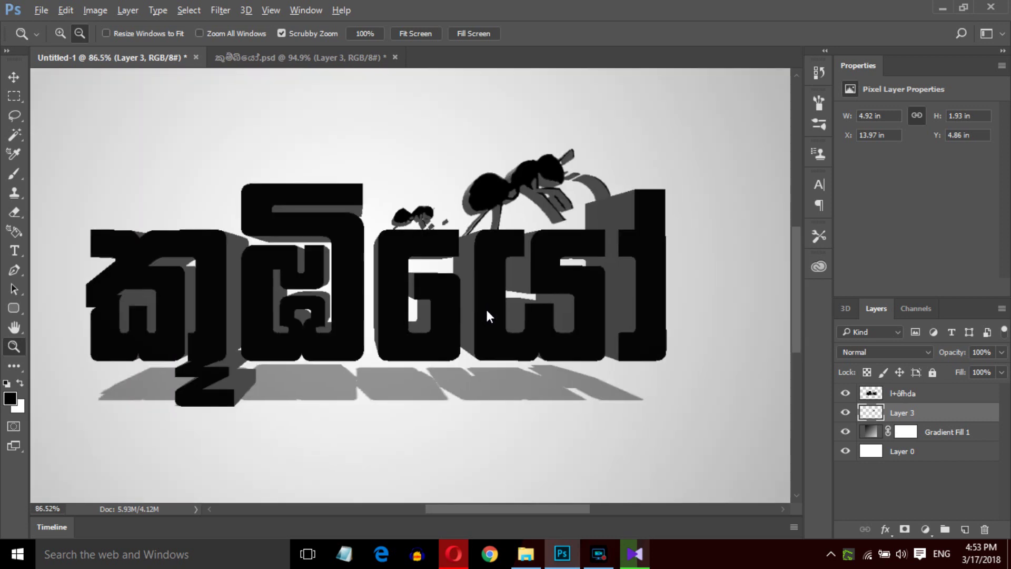
alt+click(486, 311)
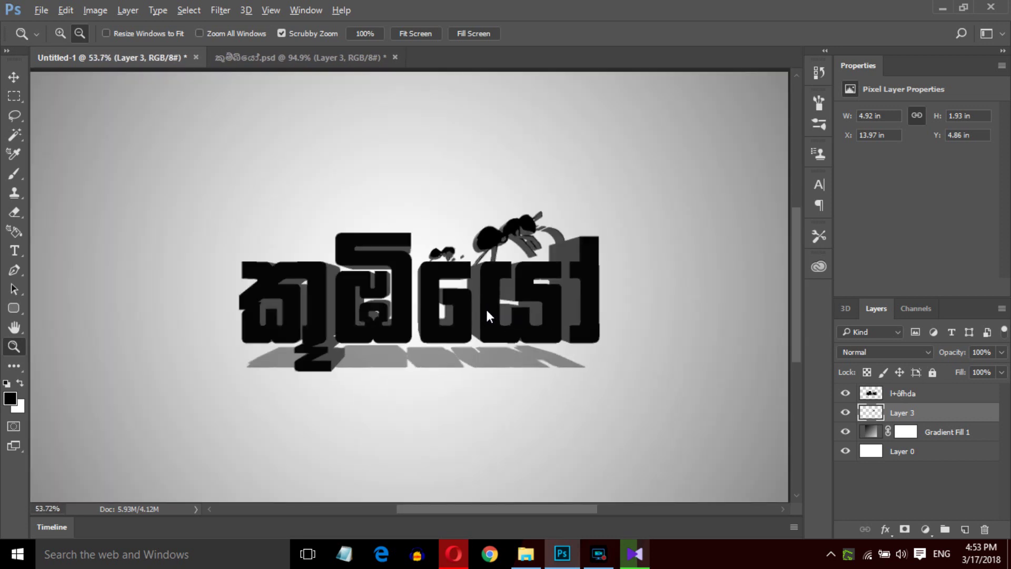
alt+click(486, 307)
alt+click(487, 310)
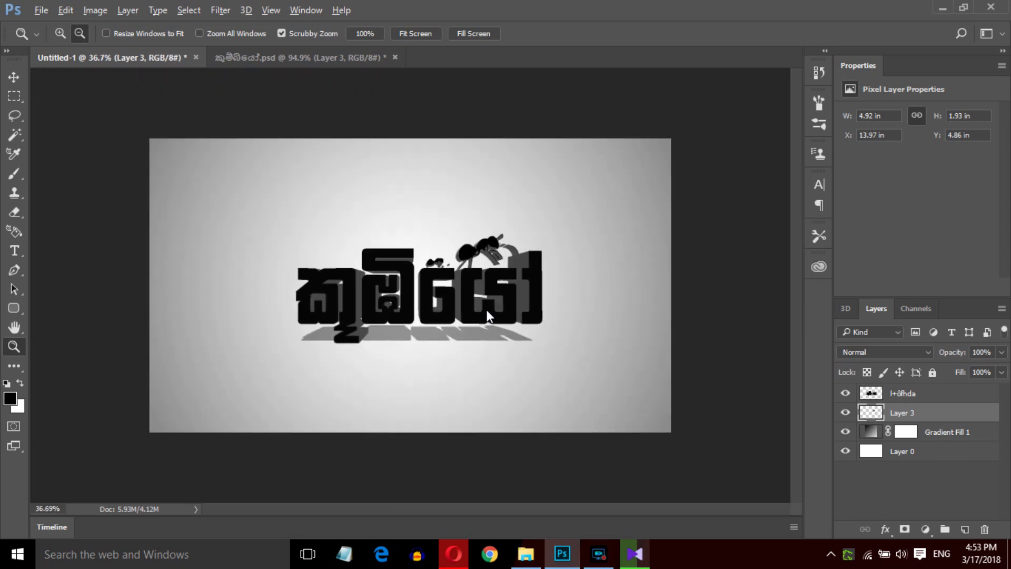
click(486, 309)
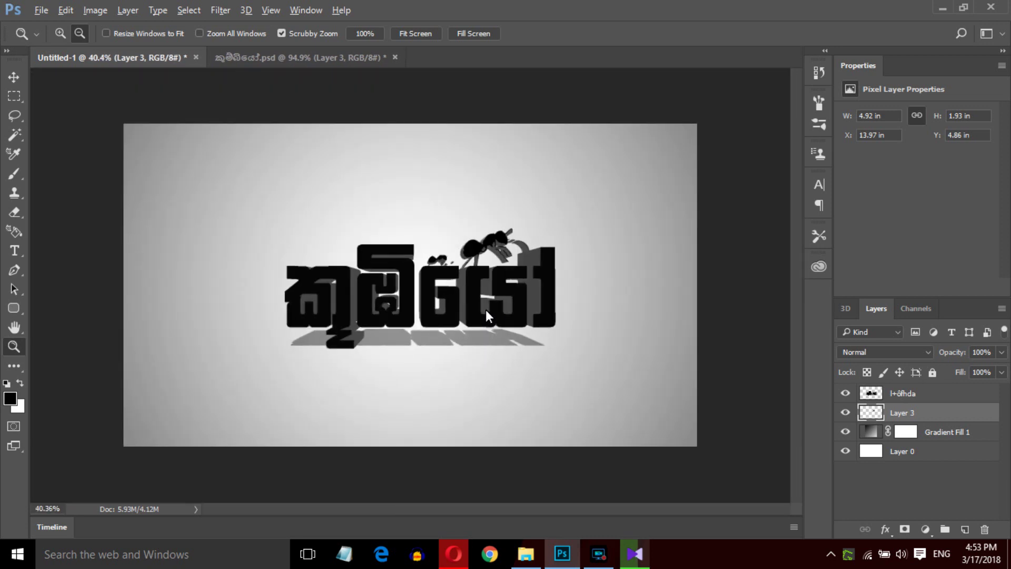
- Draw an empty FMGemunu text box about 11 in wide and 1.4 in high below the title, extending past the canvas edge
click(20, 255)
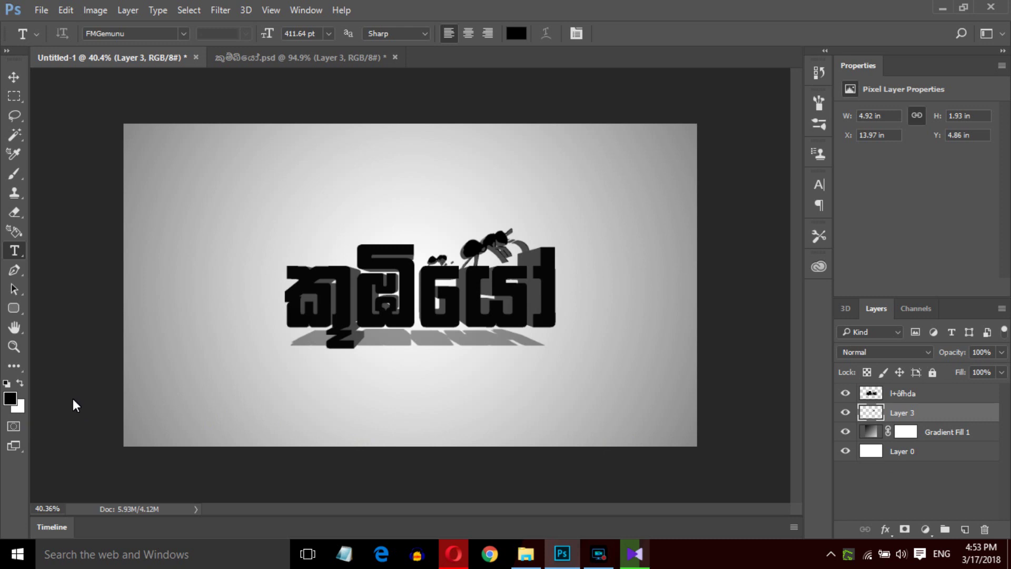
drag(237, 394, 7, 362)
click(13, 346)
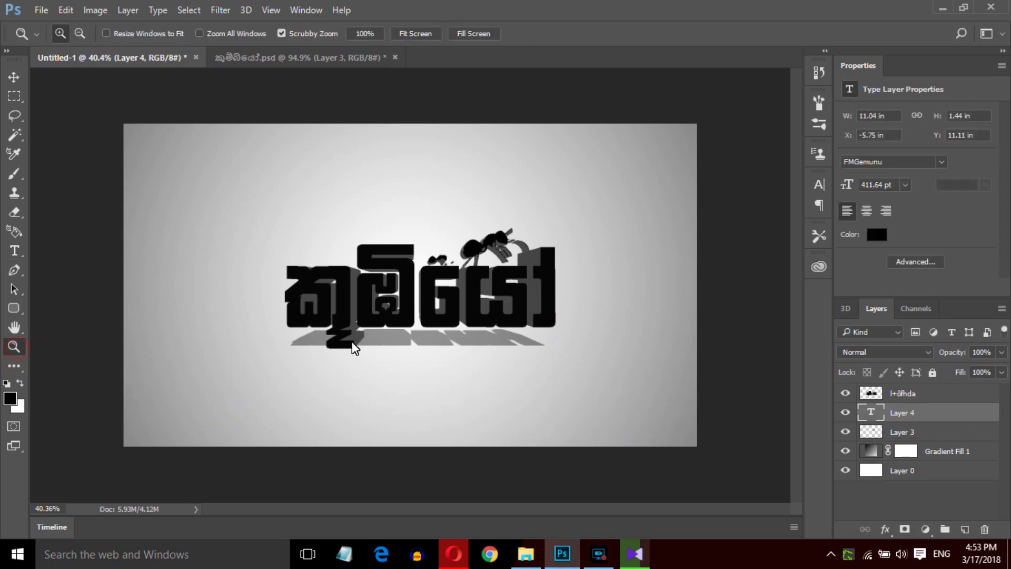
- Export the artwork for web as a 1920 × 1080 px JPEG at quality 80, saved to the Desktop as Koombiyo
click(41, 11)
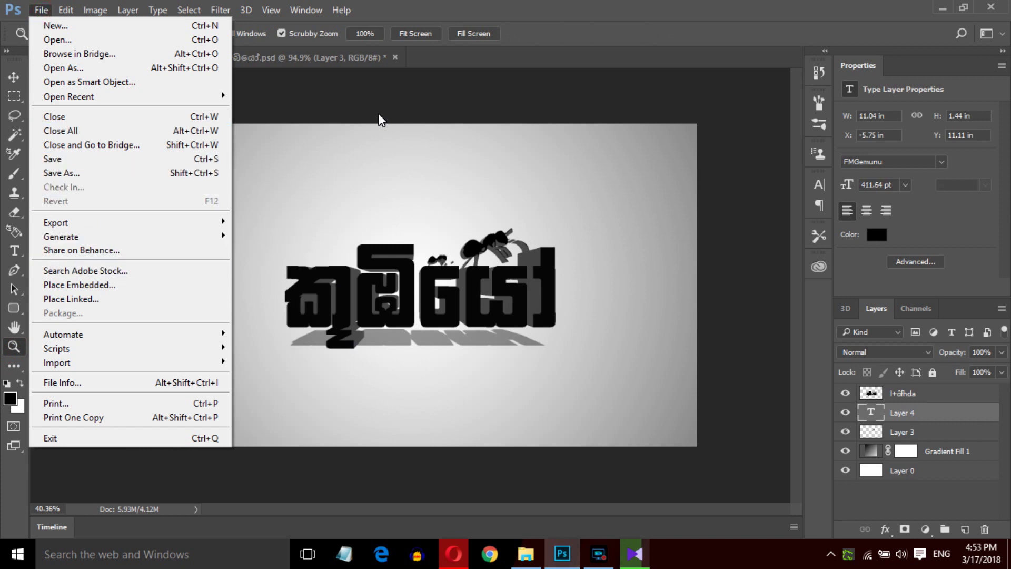
click(395, 99)
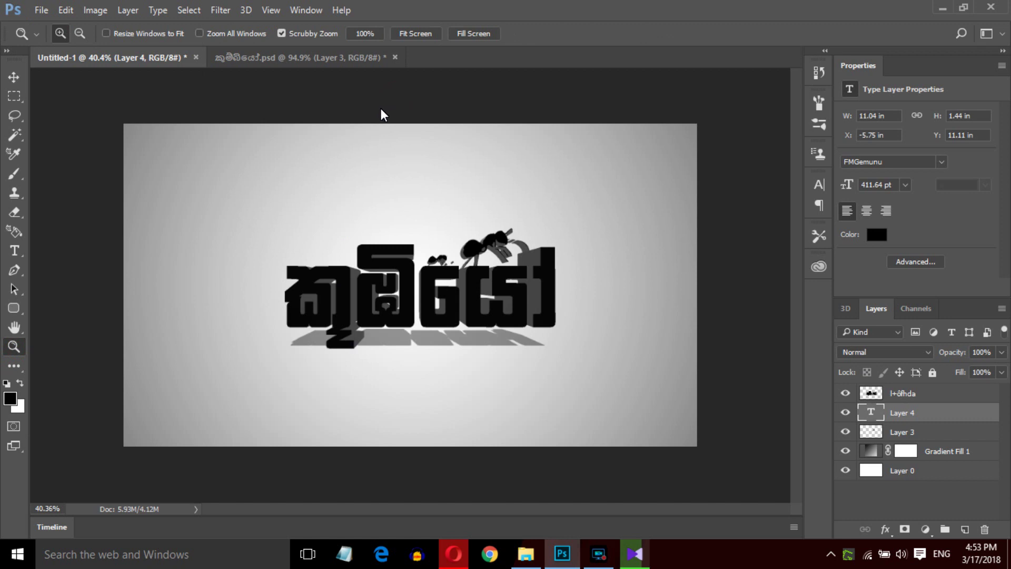
key(ctrl+alt+shift+s)
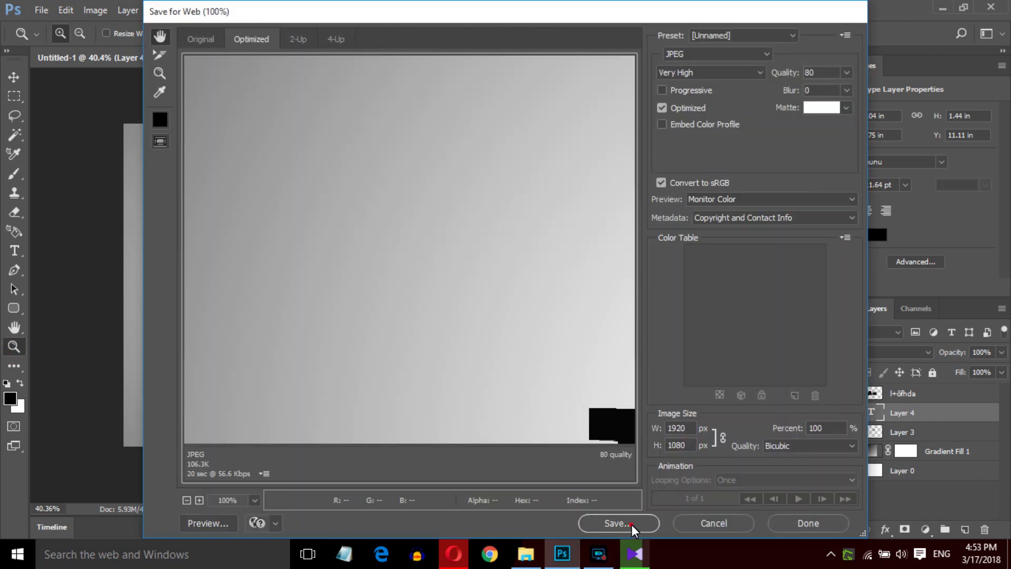
click(630, 523)
text(K)
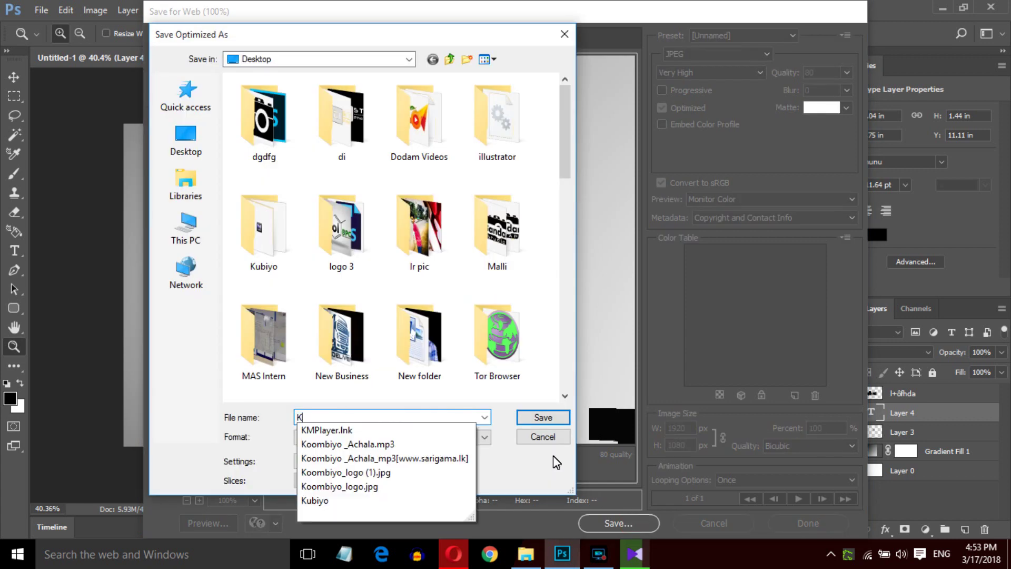
text(oombiy)
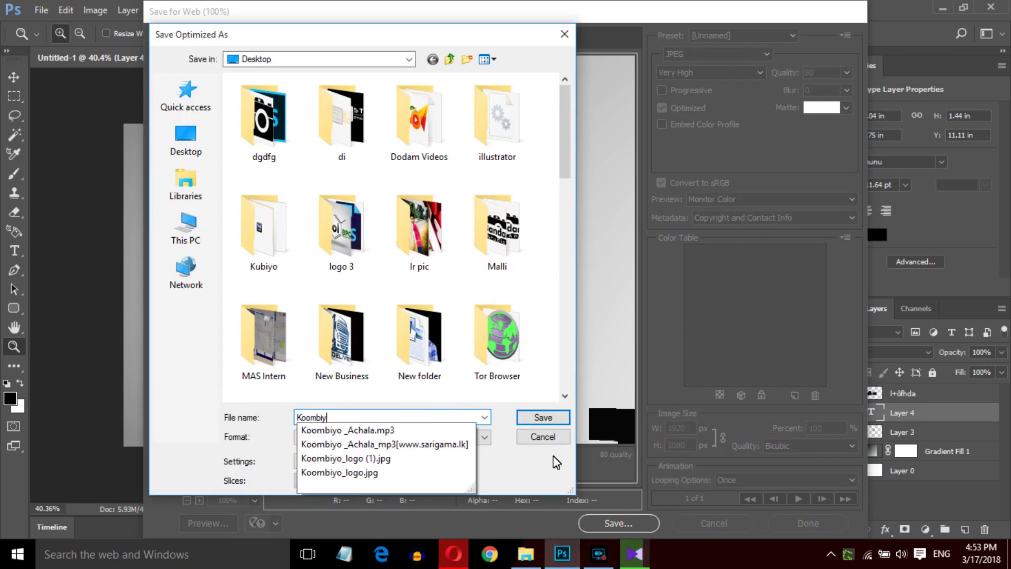
text(o)
key(Return)
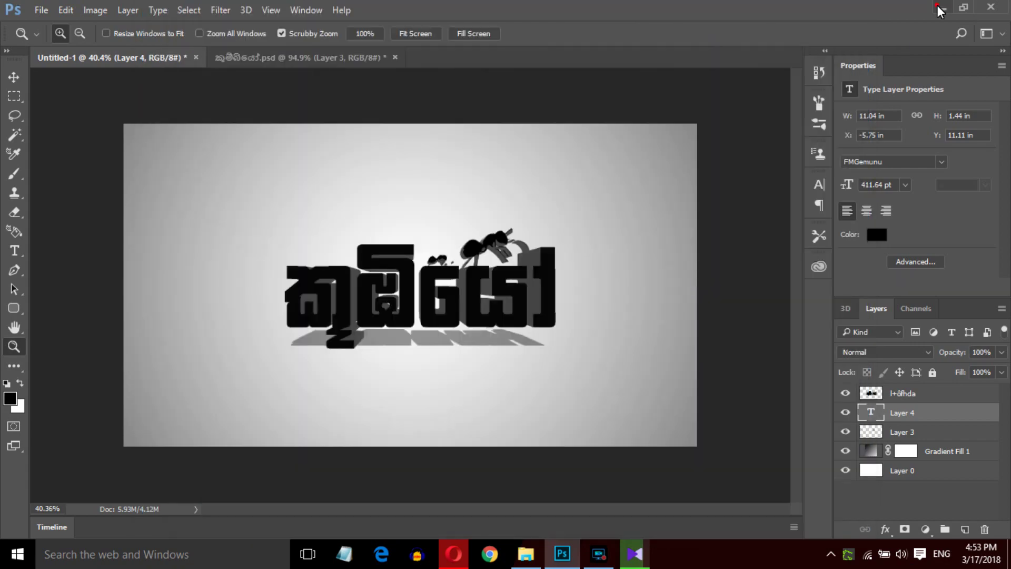
- Open the exported Koombiyo.jpg from the desktop to check the artwork, close it and return to Photoshop
click(938, 8)
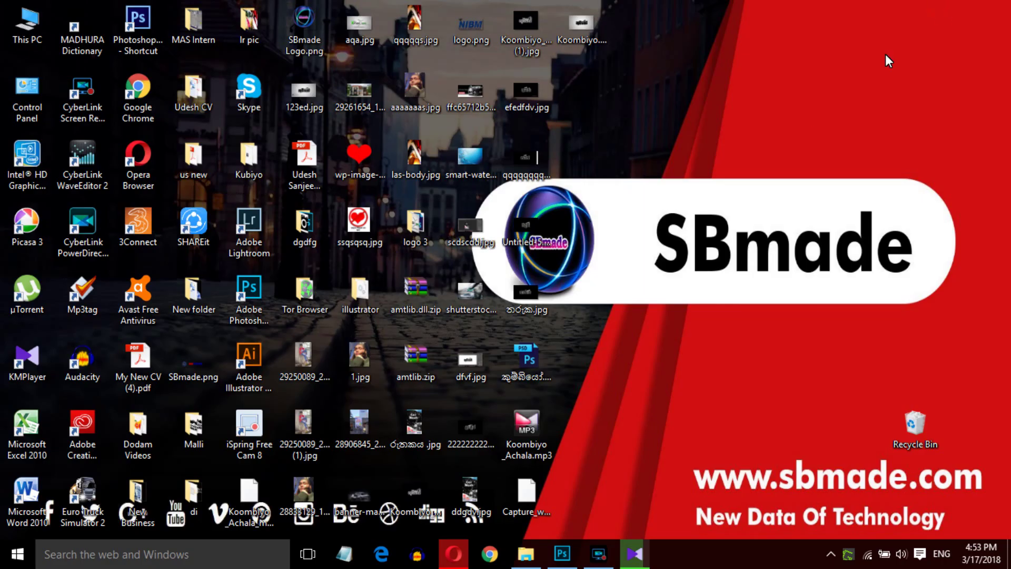
click(593, 31)
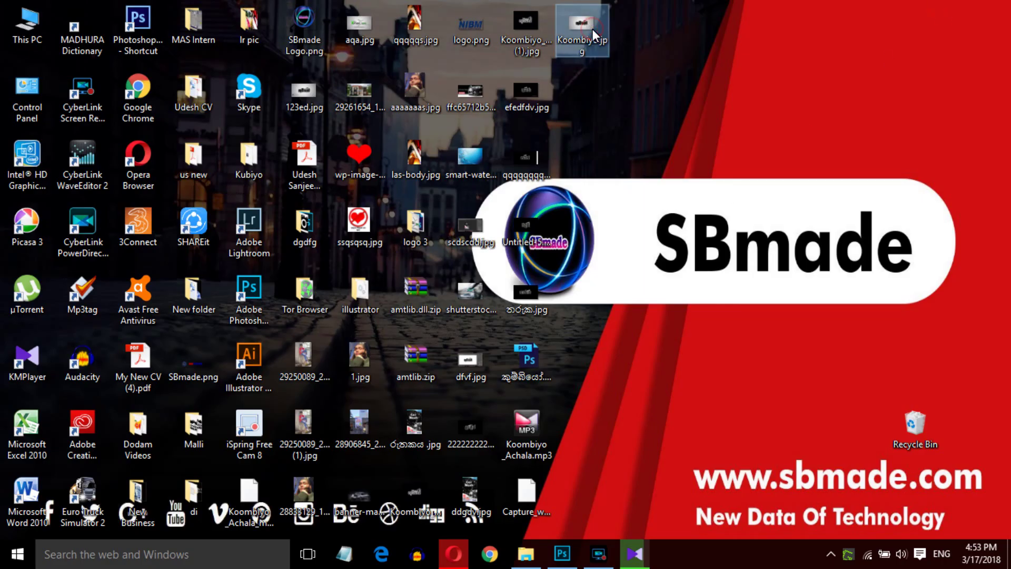
double_click(592, 30)
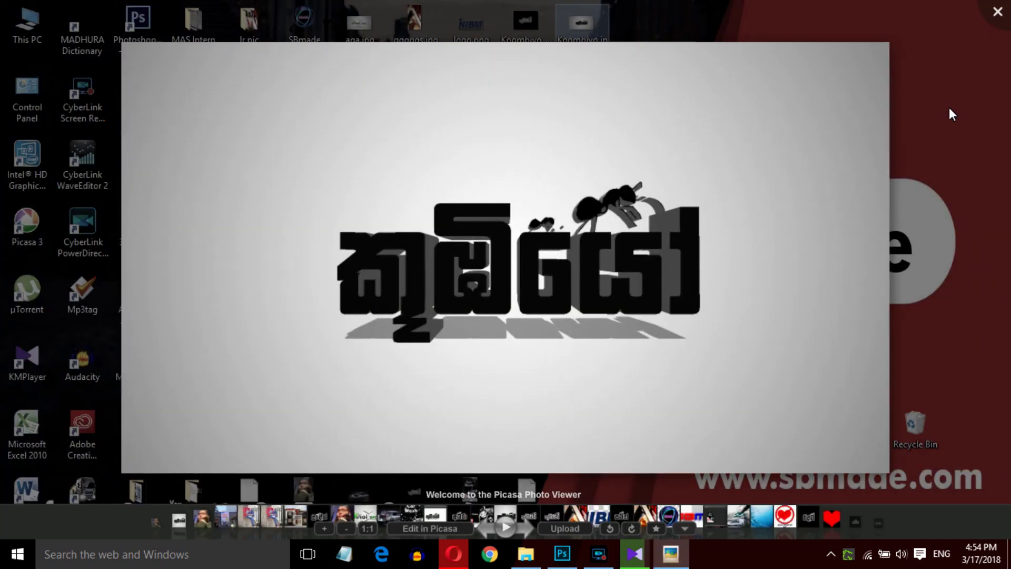
click(997, 8)
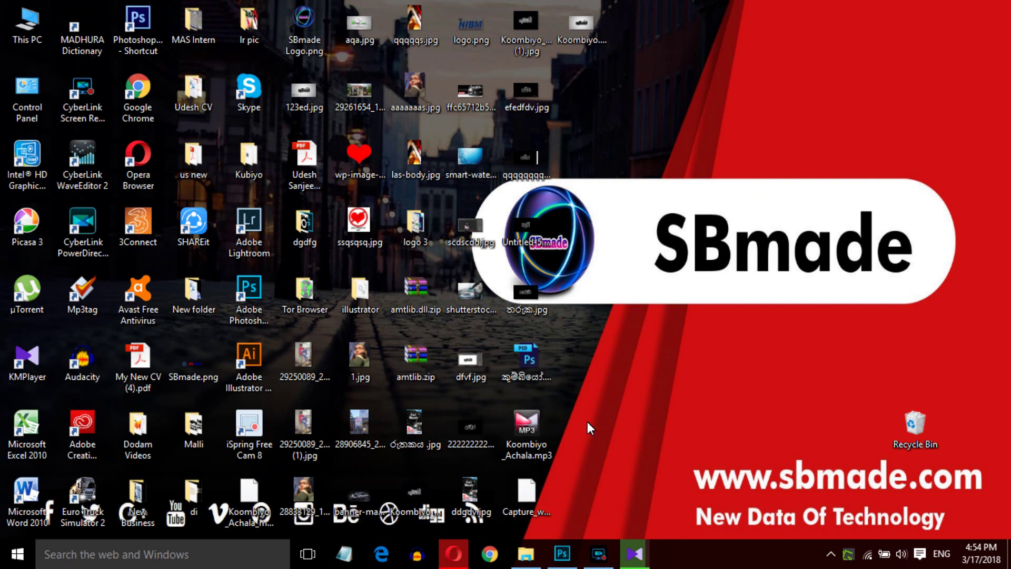
click(562, 553)
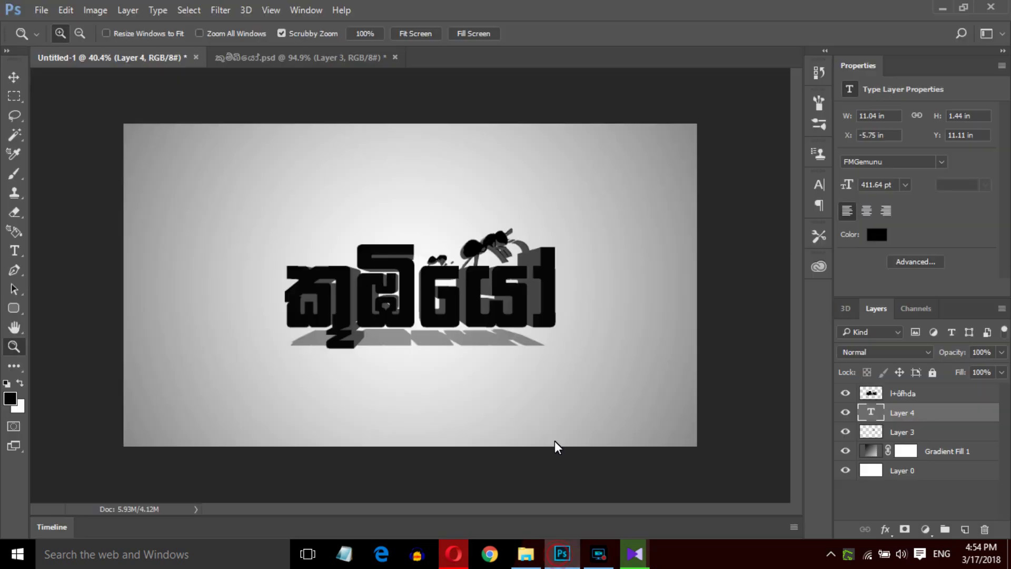
scroll(514, 394, up, 2)
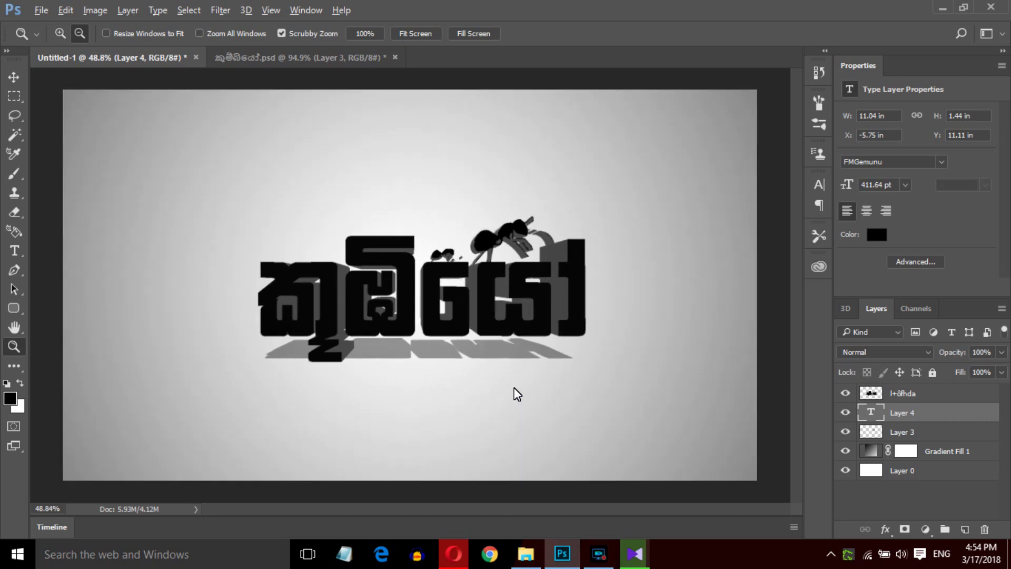
key(alt)
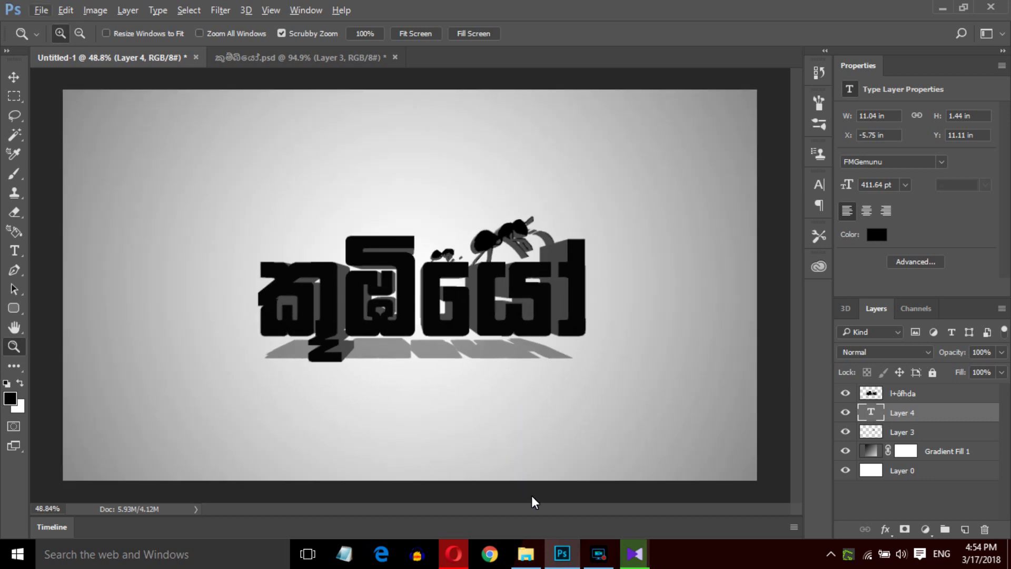
key(alt)
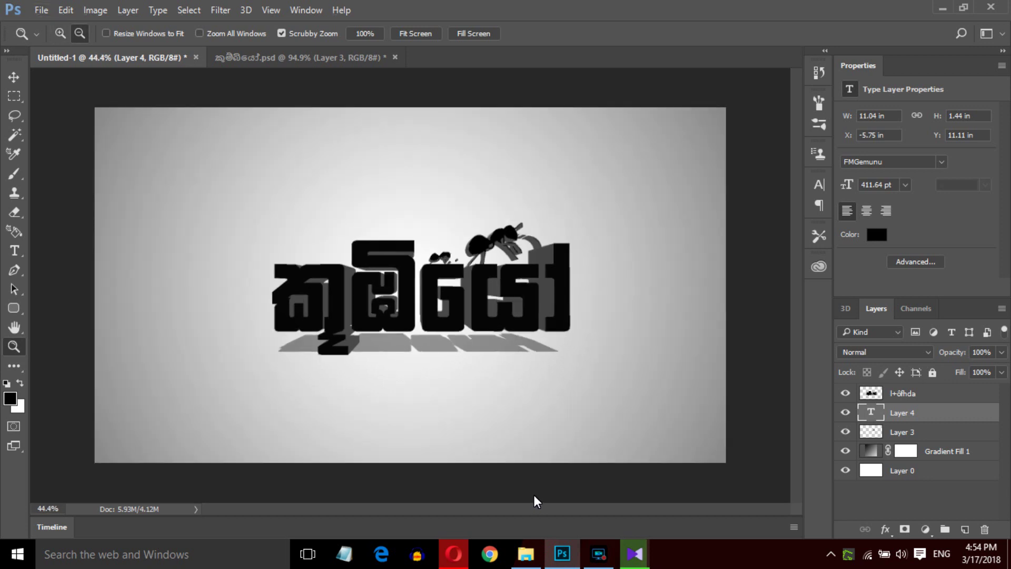
scroll(533, 494, down, 1)
key(alt)
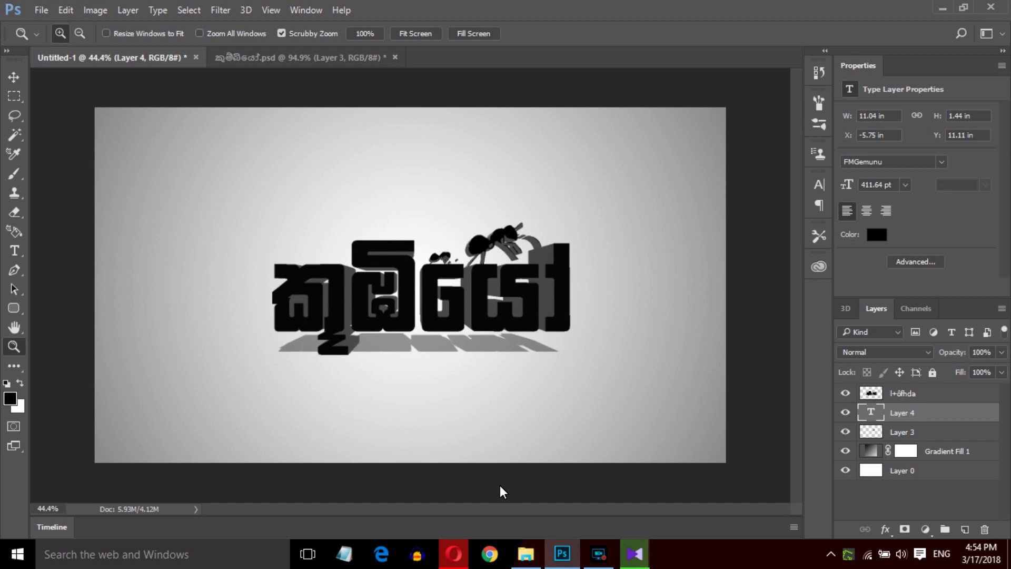
- Brighten the rasterized title text layer with a Curves adjustment, raising the RGB curve at input 108 to output 162
click(918, 394)
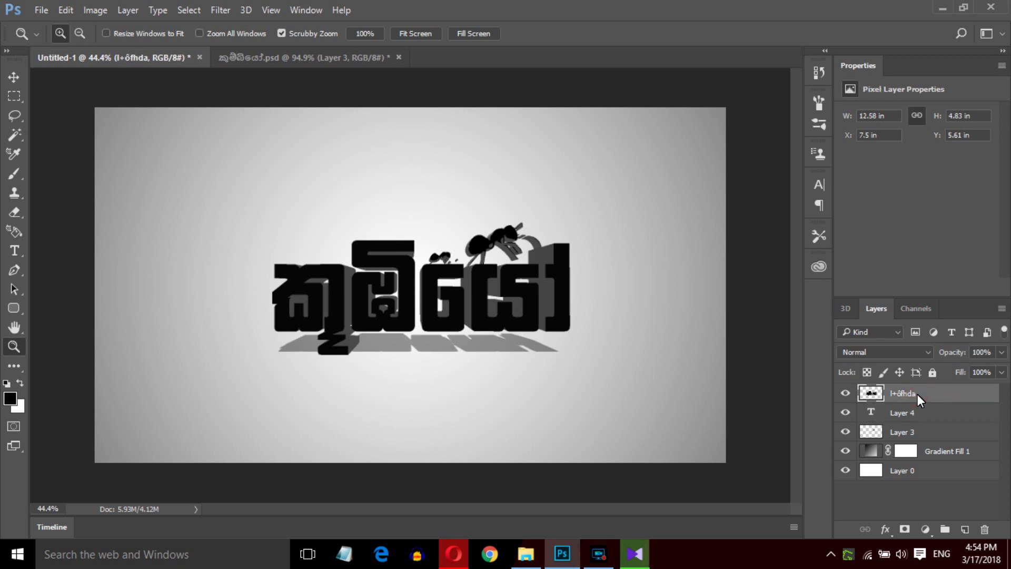
key(ctrl+m)
drag(624, 329, 610, 305)
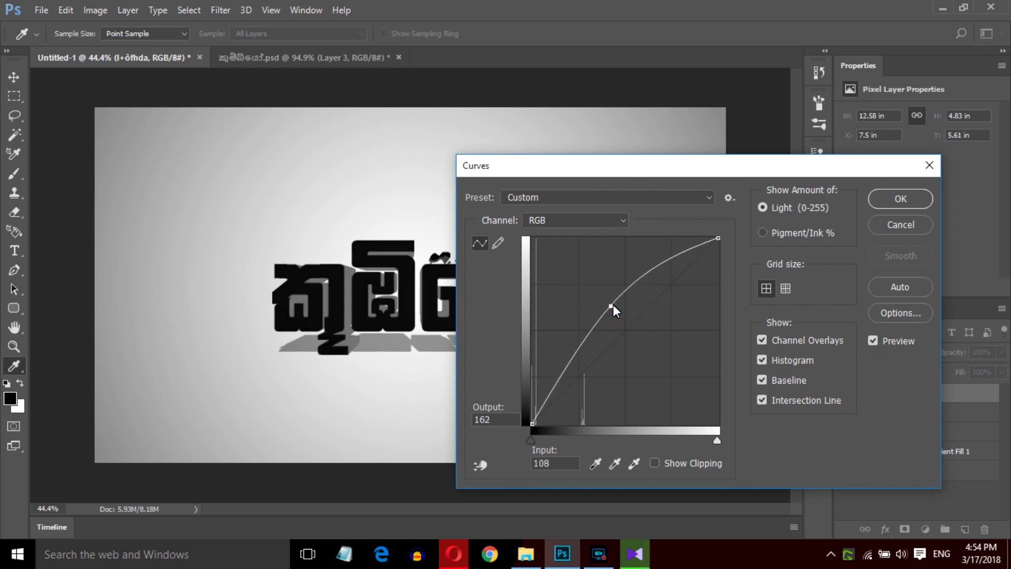
click(890, 199)
key(z)
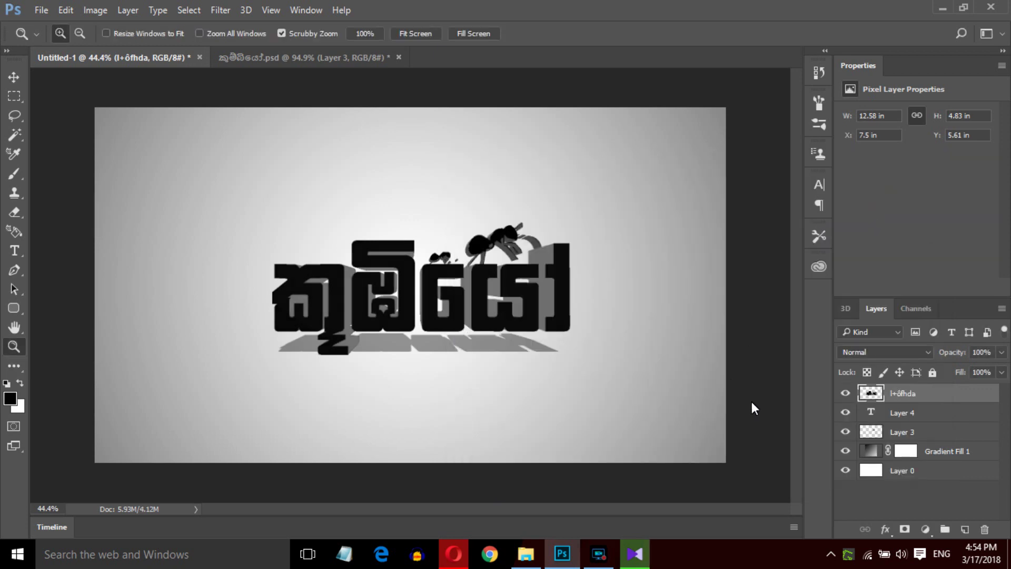